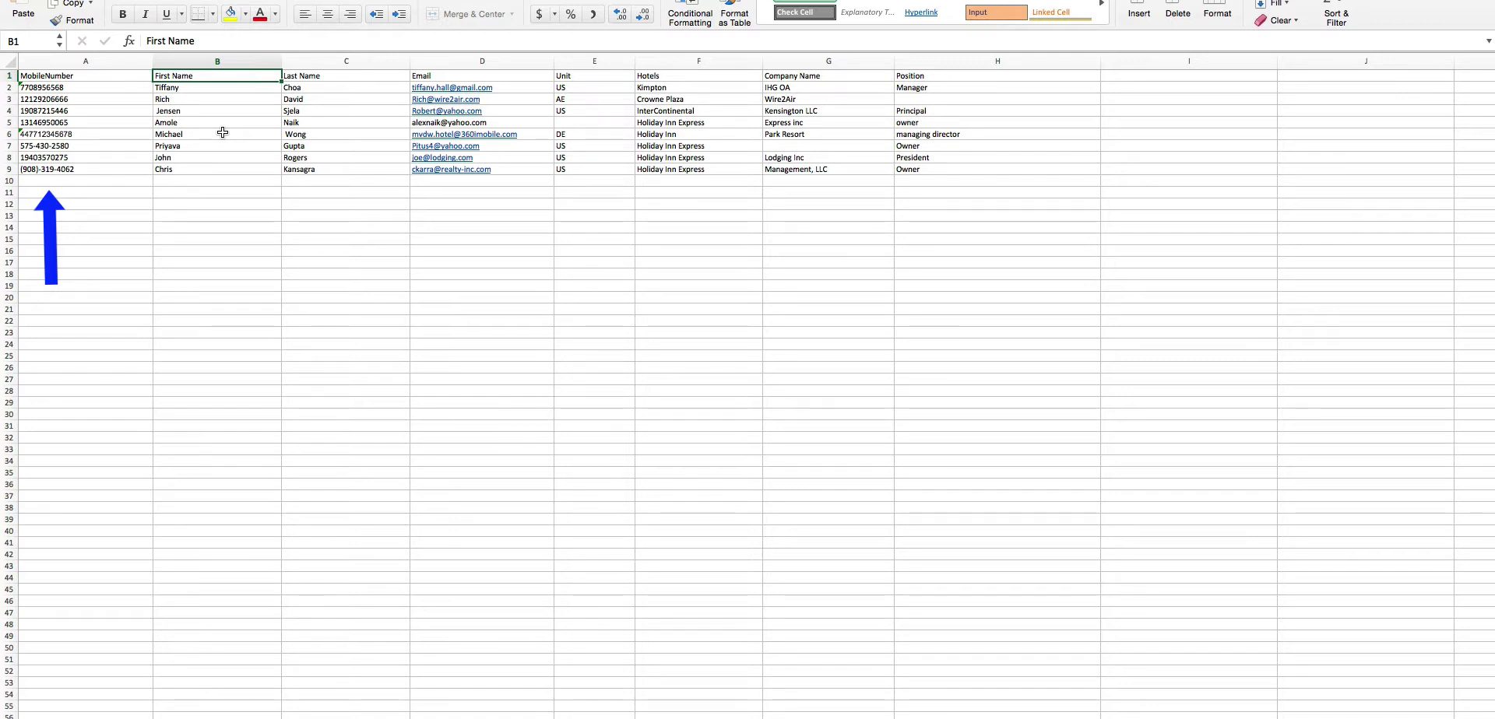
Insert a blank column before the First Name column and give it the header "name".
right_click(278, 65)
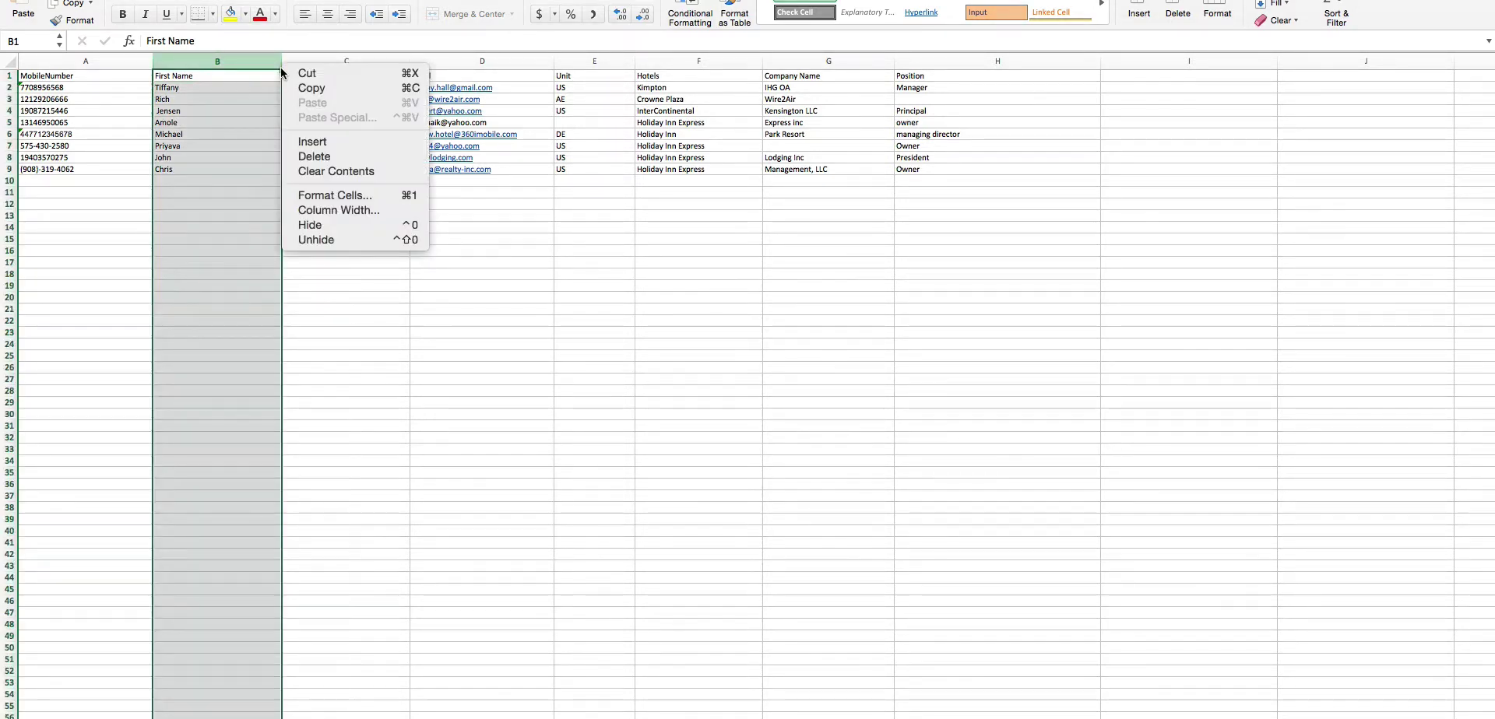
left_click(301, 143)
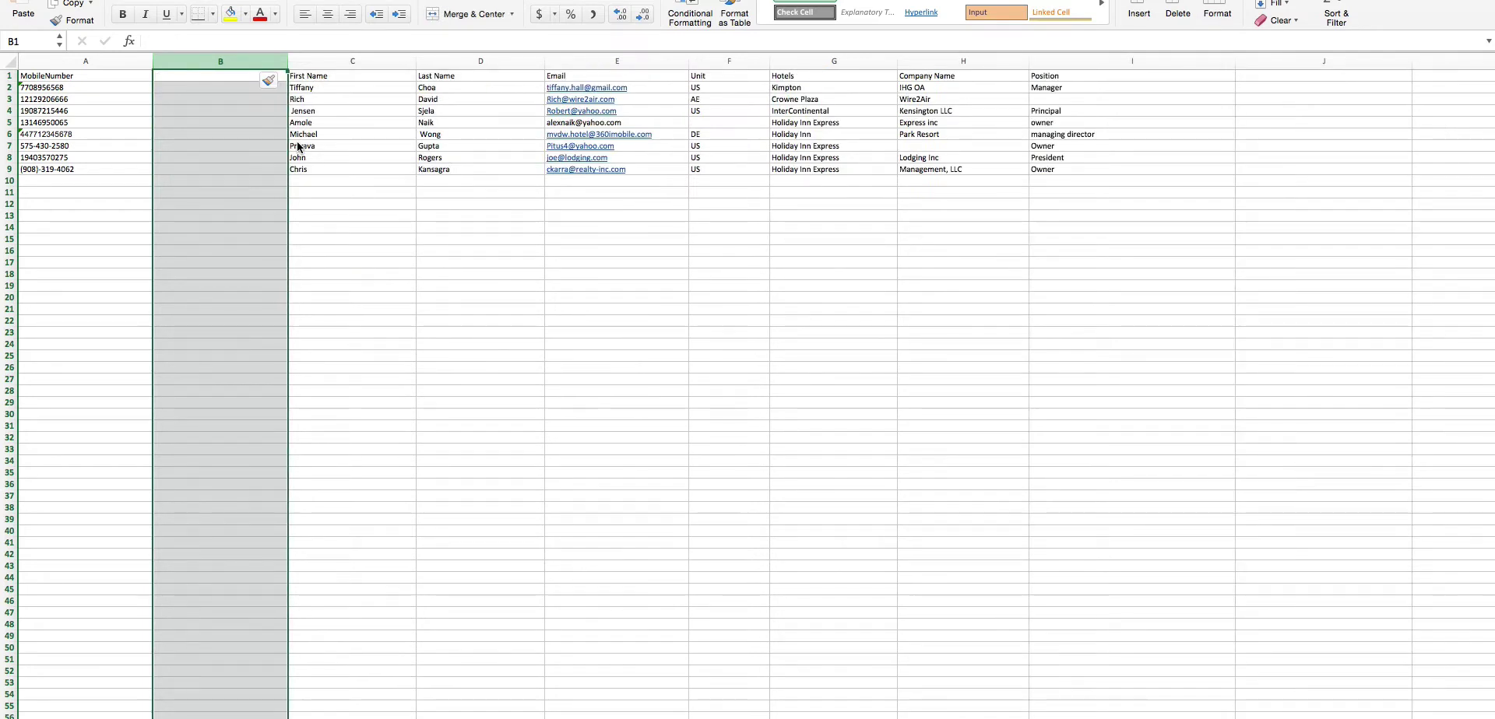
left_click(231, 77)
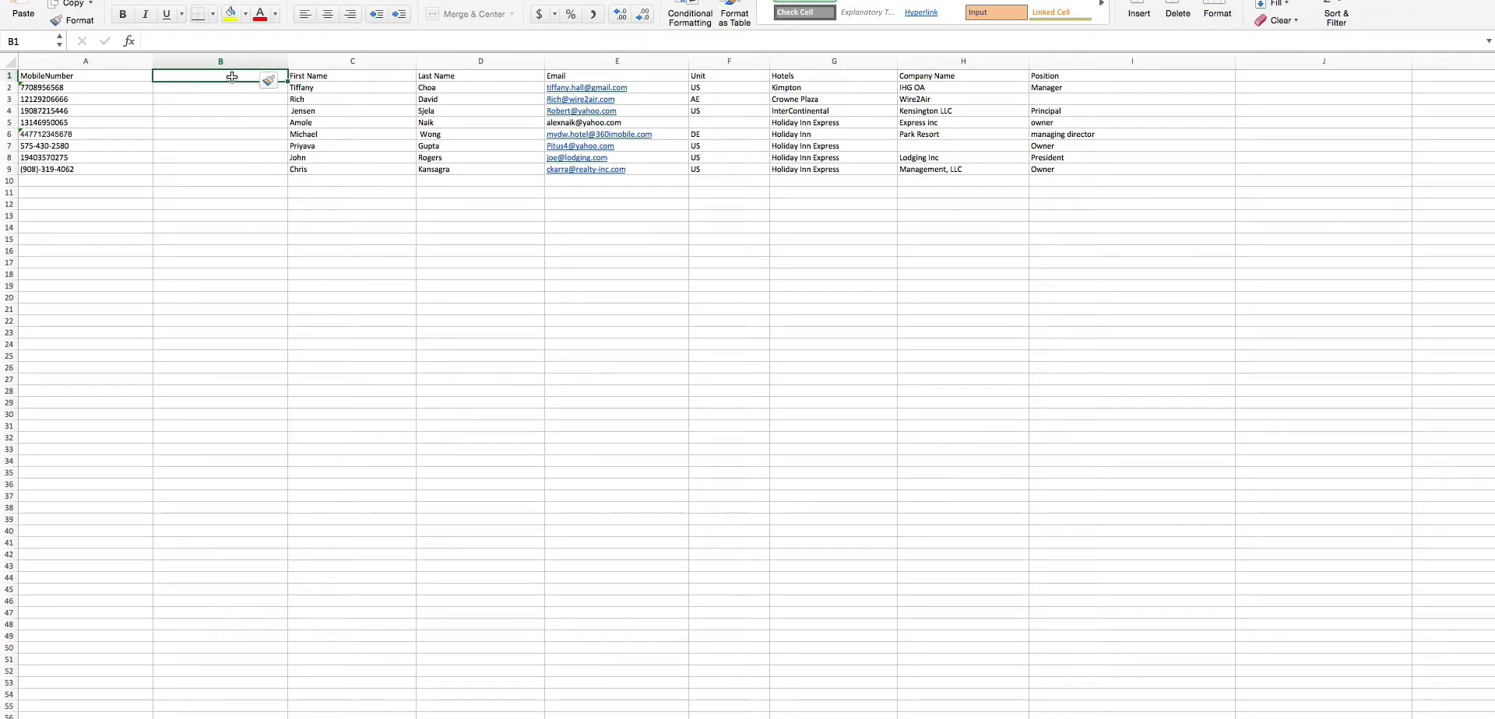
type("name")
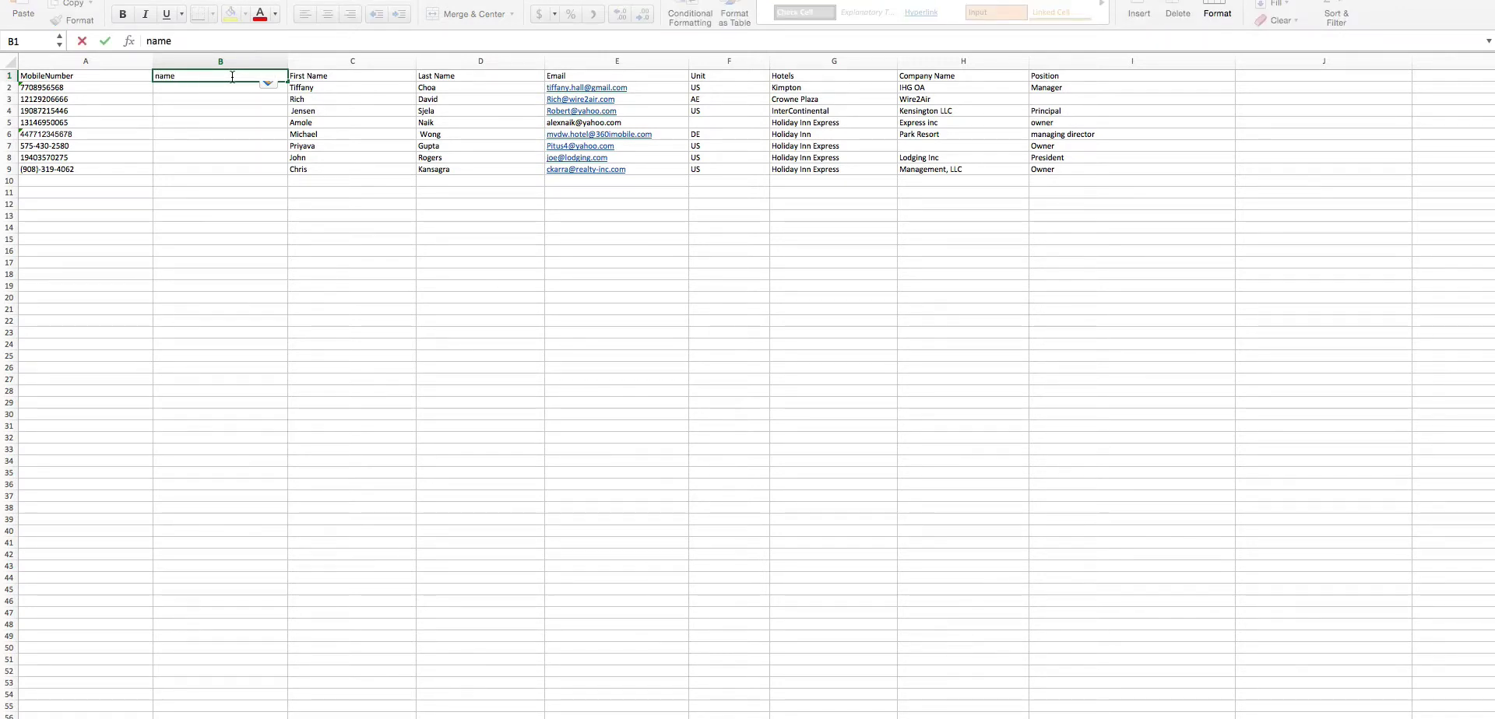
Start a CONCATENATE function in B2 with C2 as the first text and a quoted space " " as the second.
left_click(223, 89)
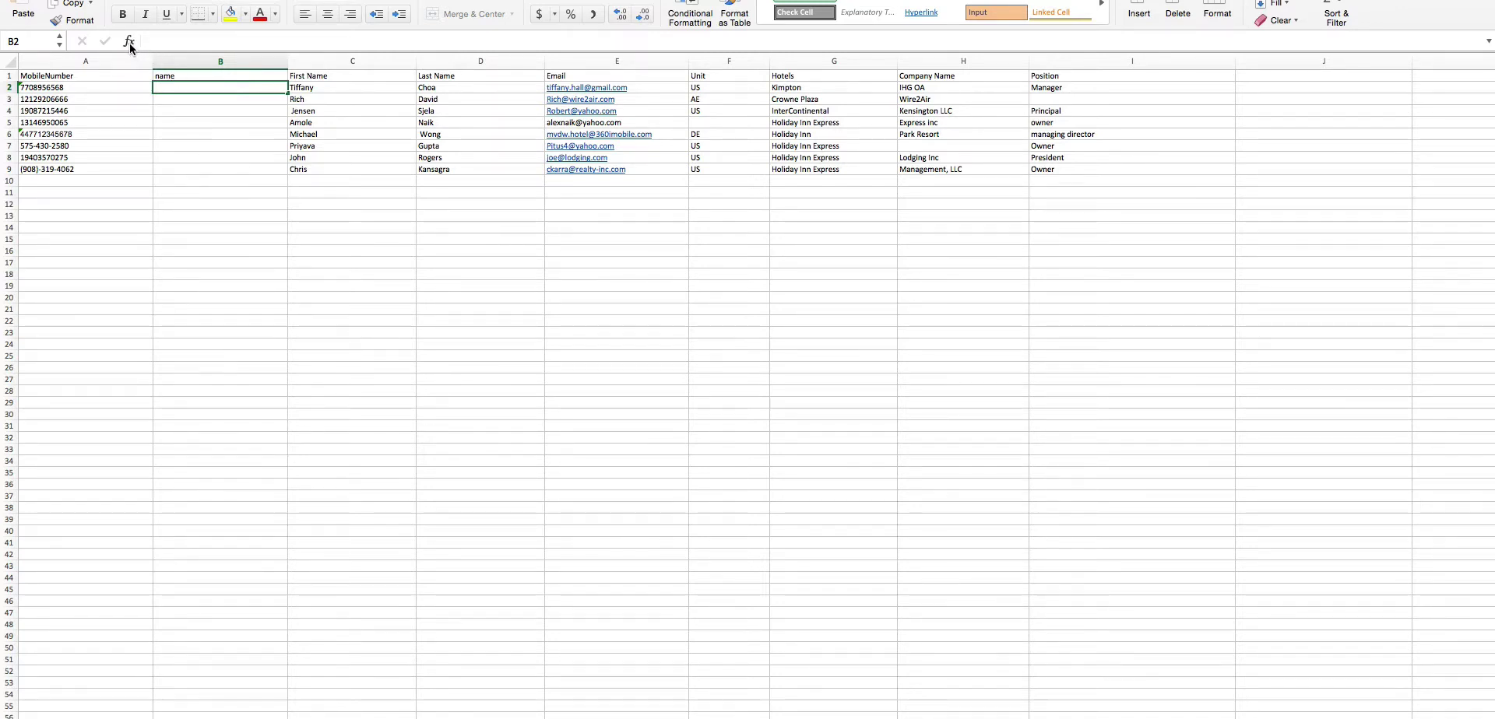
left_click(129, 43)
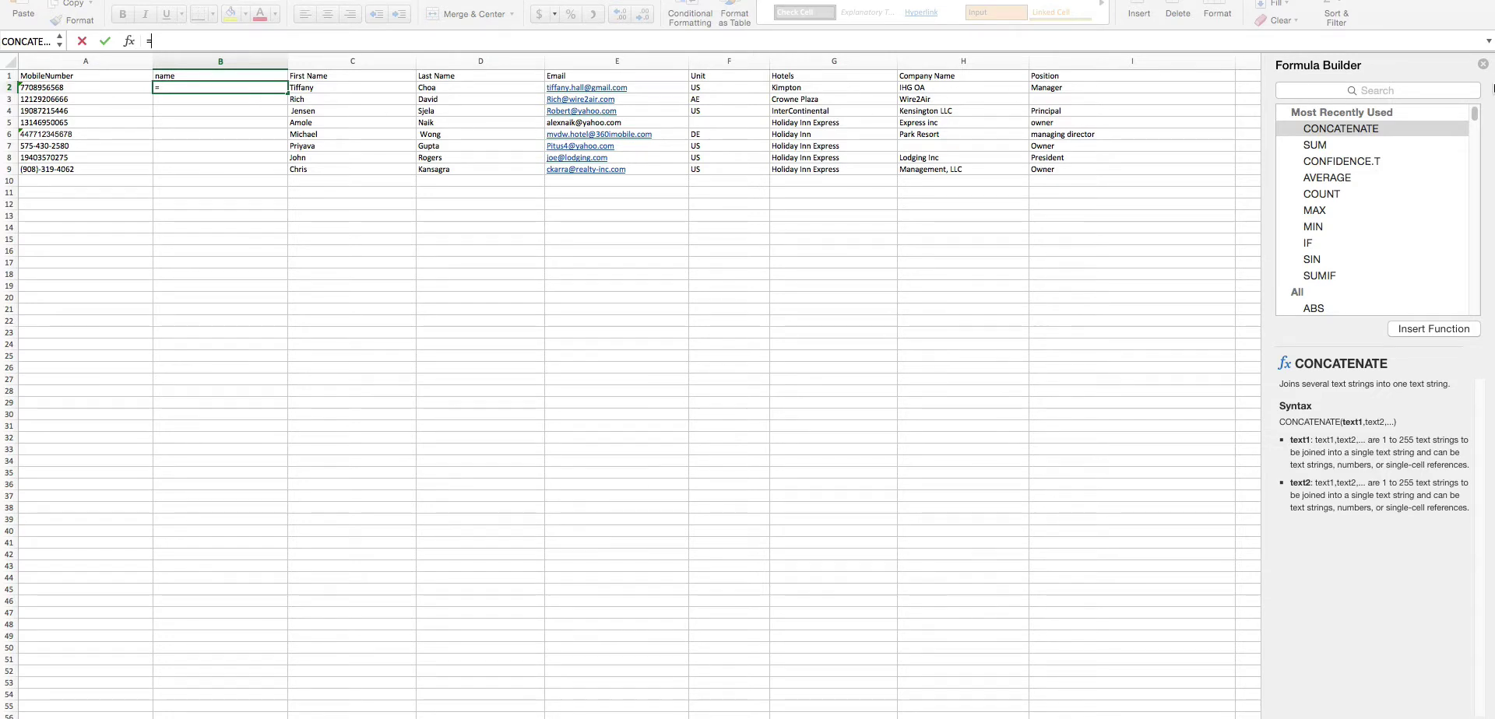
left_click(1394, 129)
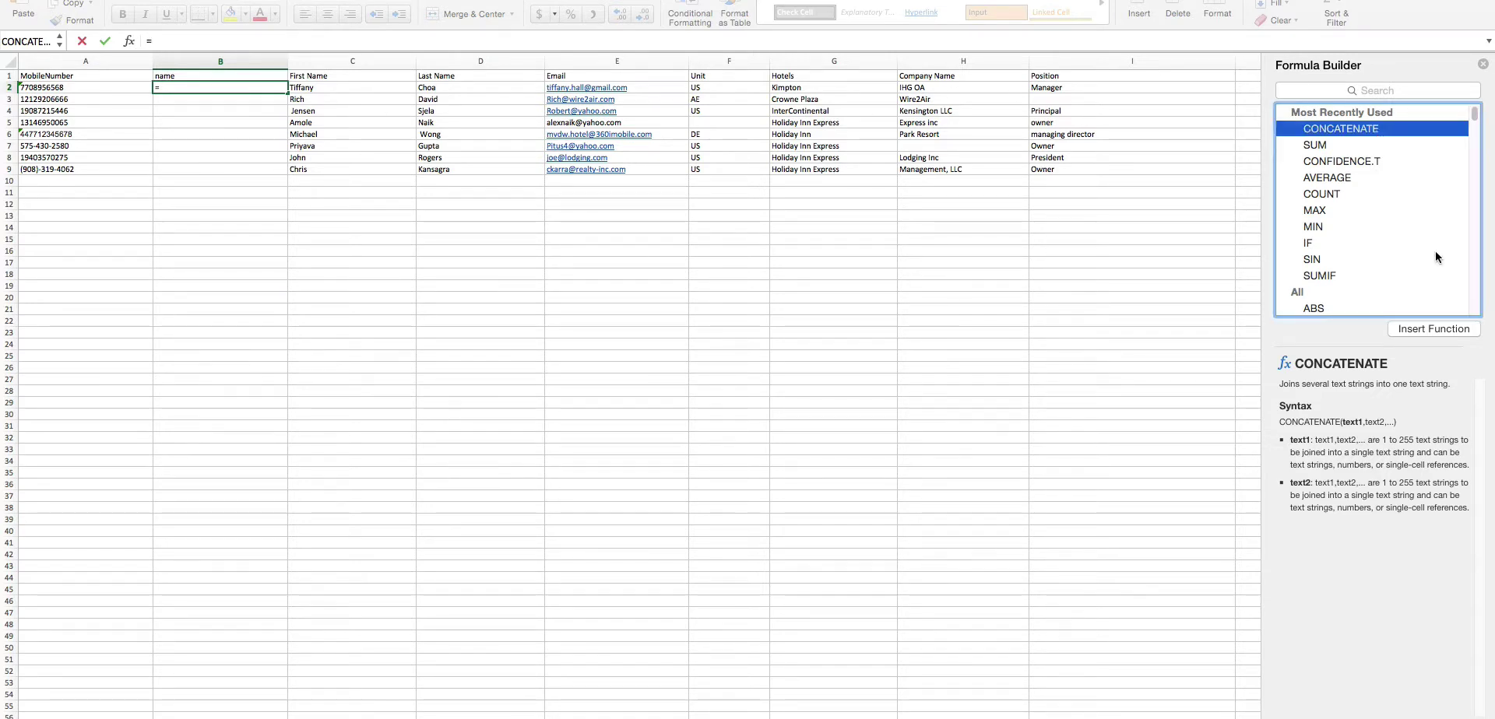
left_click(1440, 333)
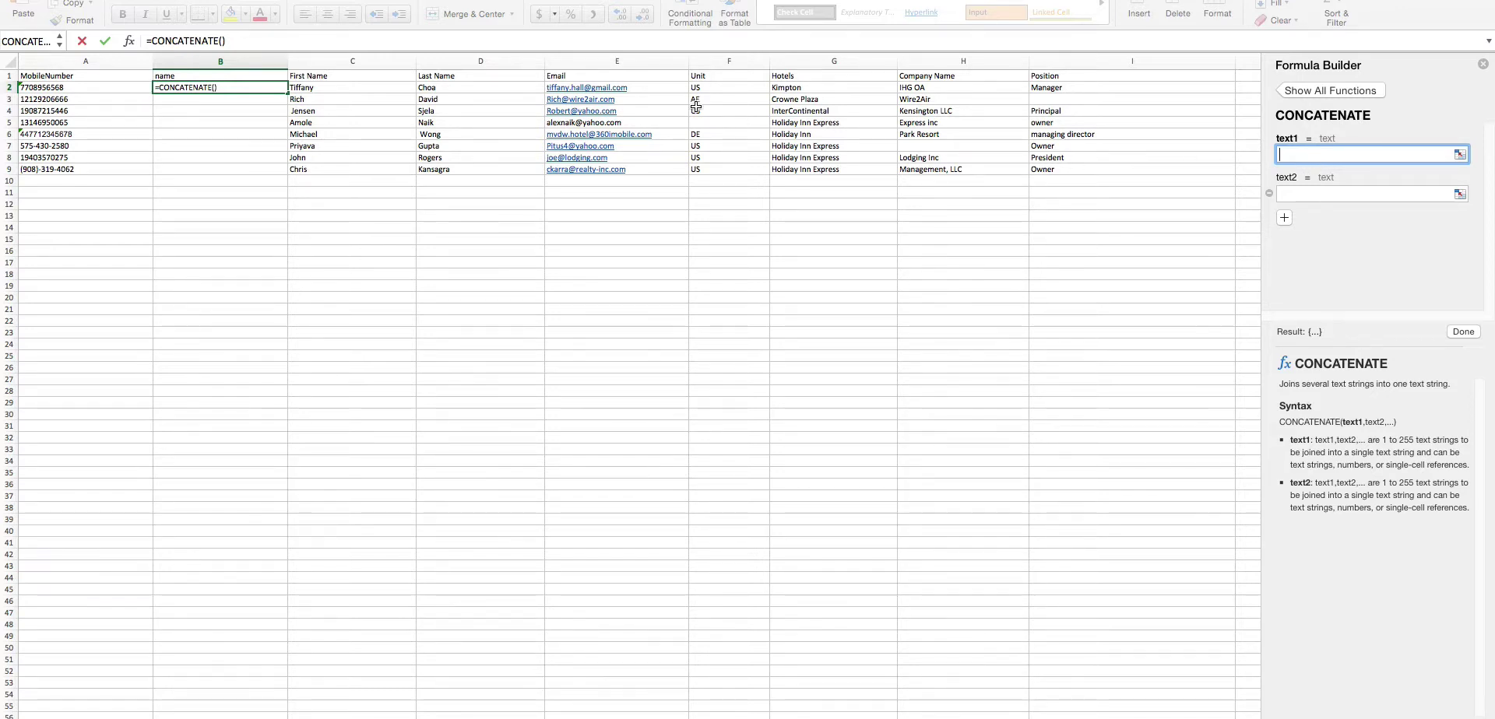
left_click(366, 89)
left_click(1301, 194)
type("\" \"")
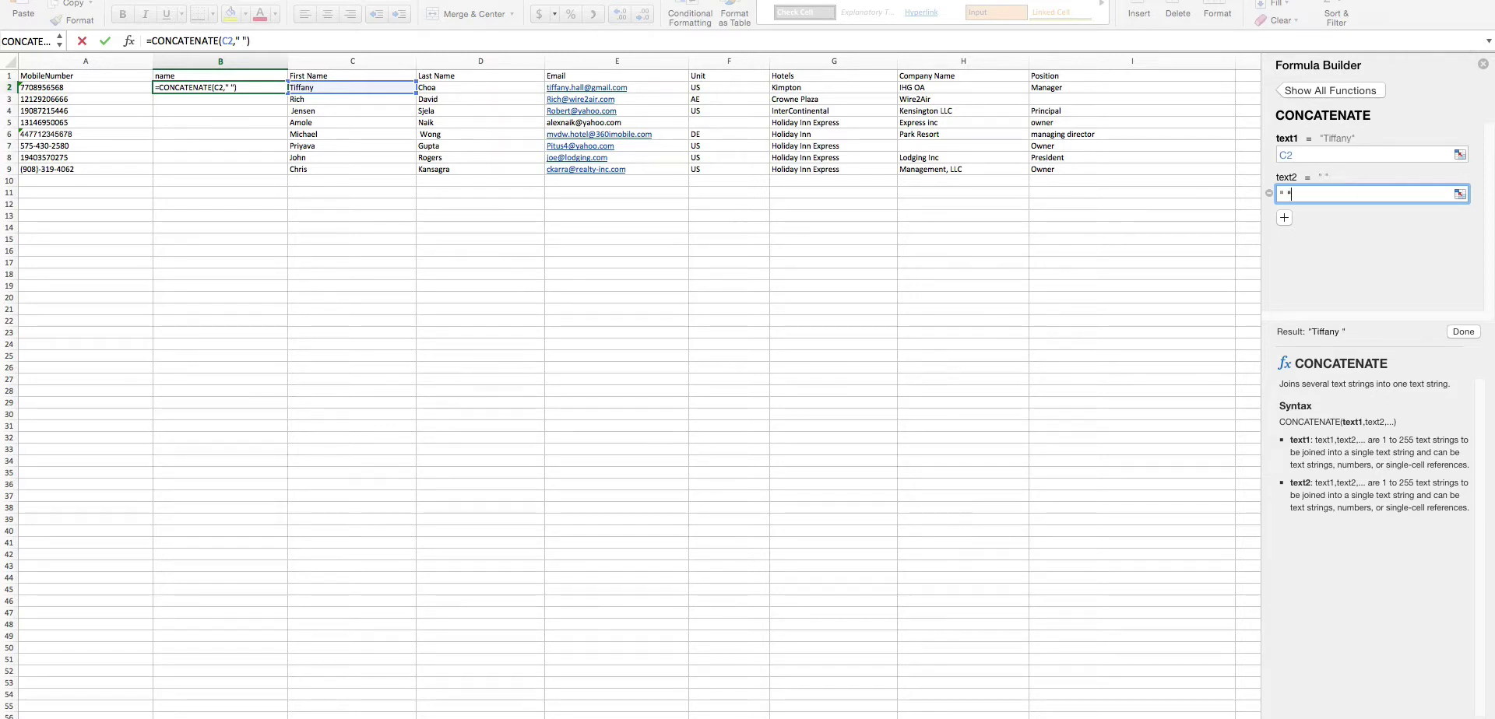
Add D2 as the third text of the CONCATENATE function and fill the completed formula down to B9.
left_click(1284, 218)
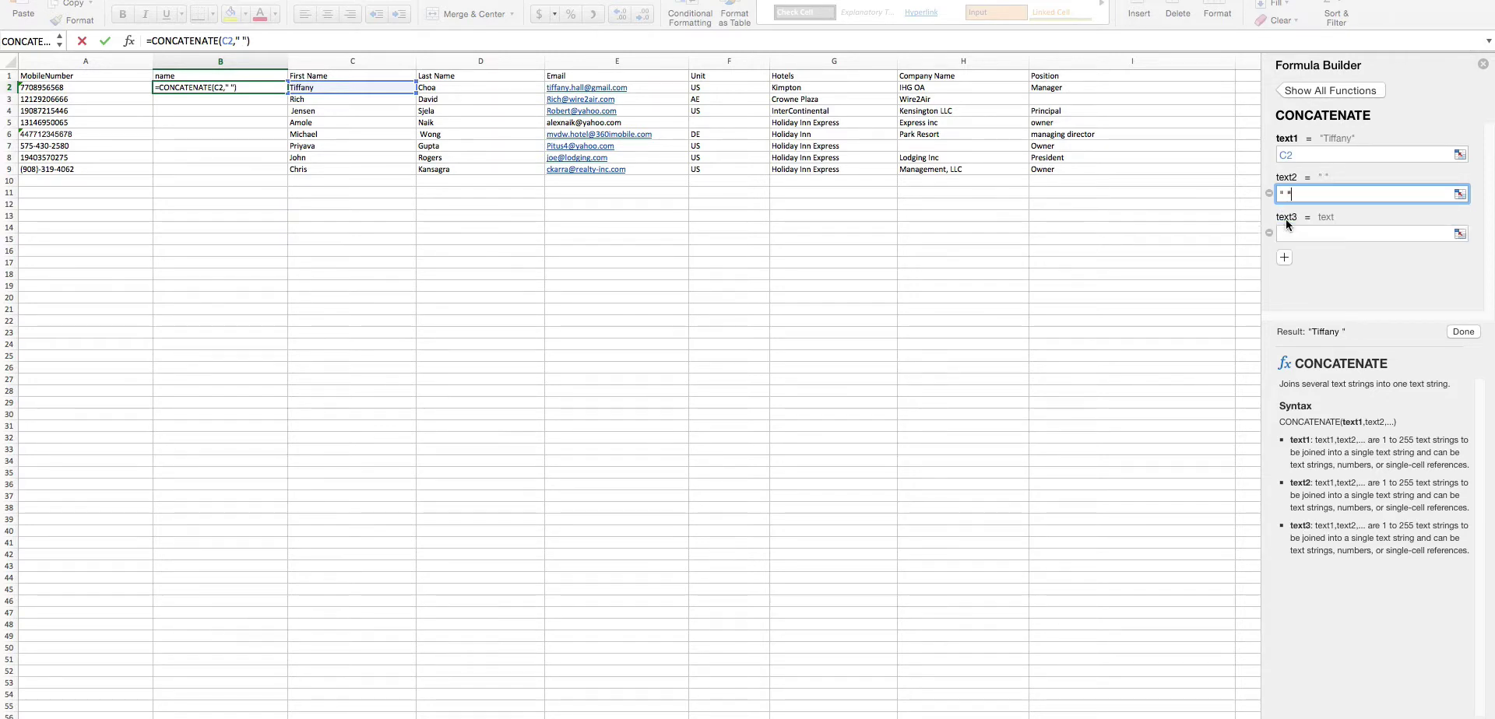
left_click(483, 89)
left_click(1387, 257)
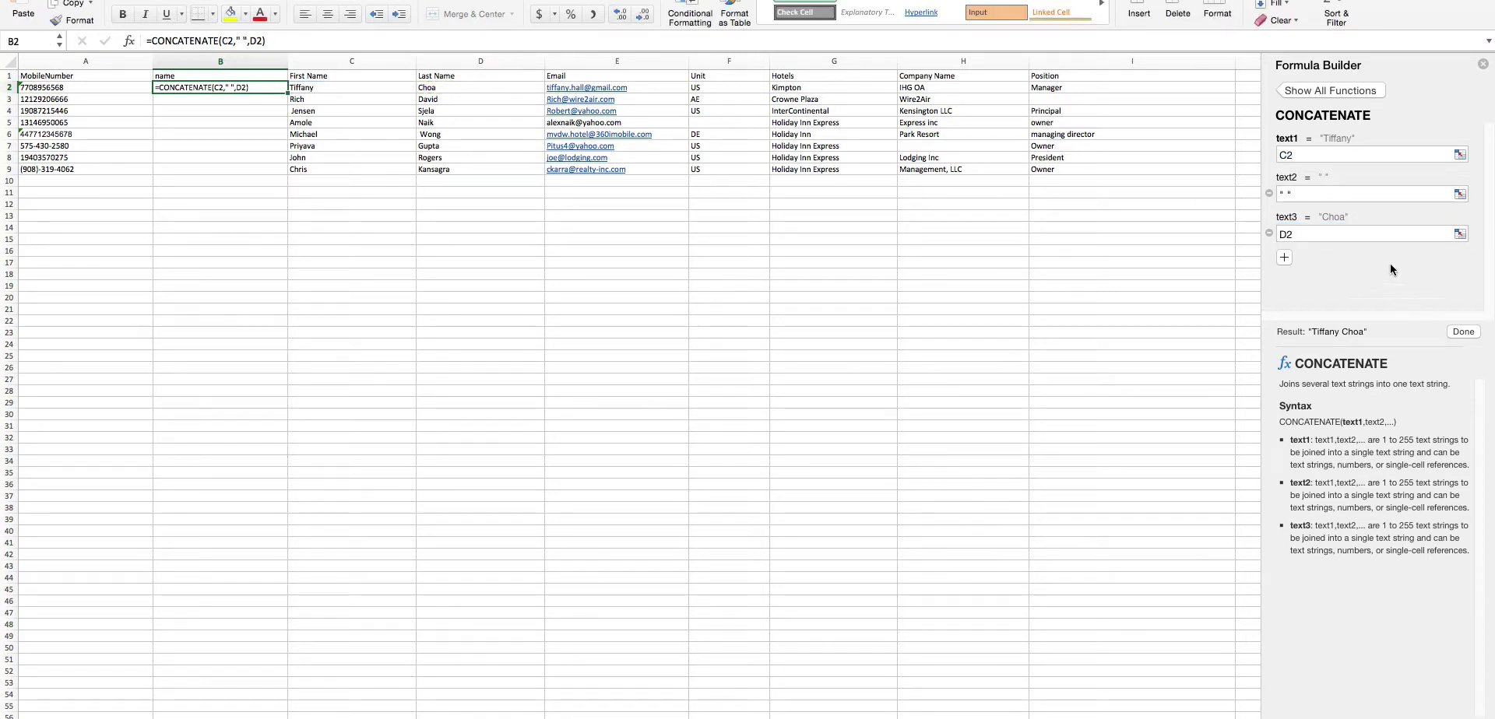
left_click(1309, 235)
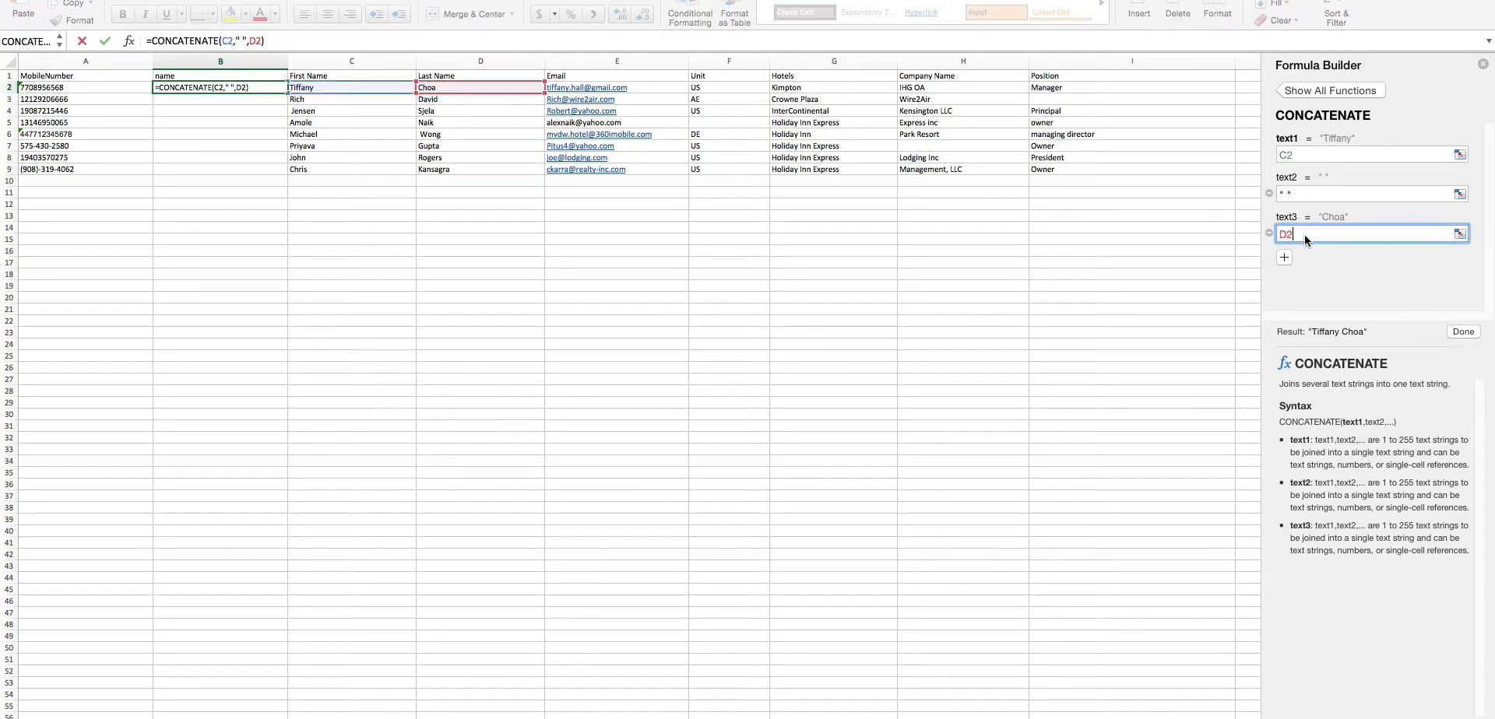
left_click(1458, 332)
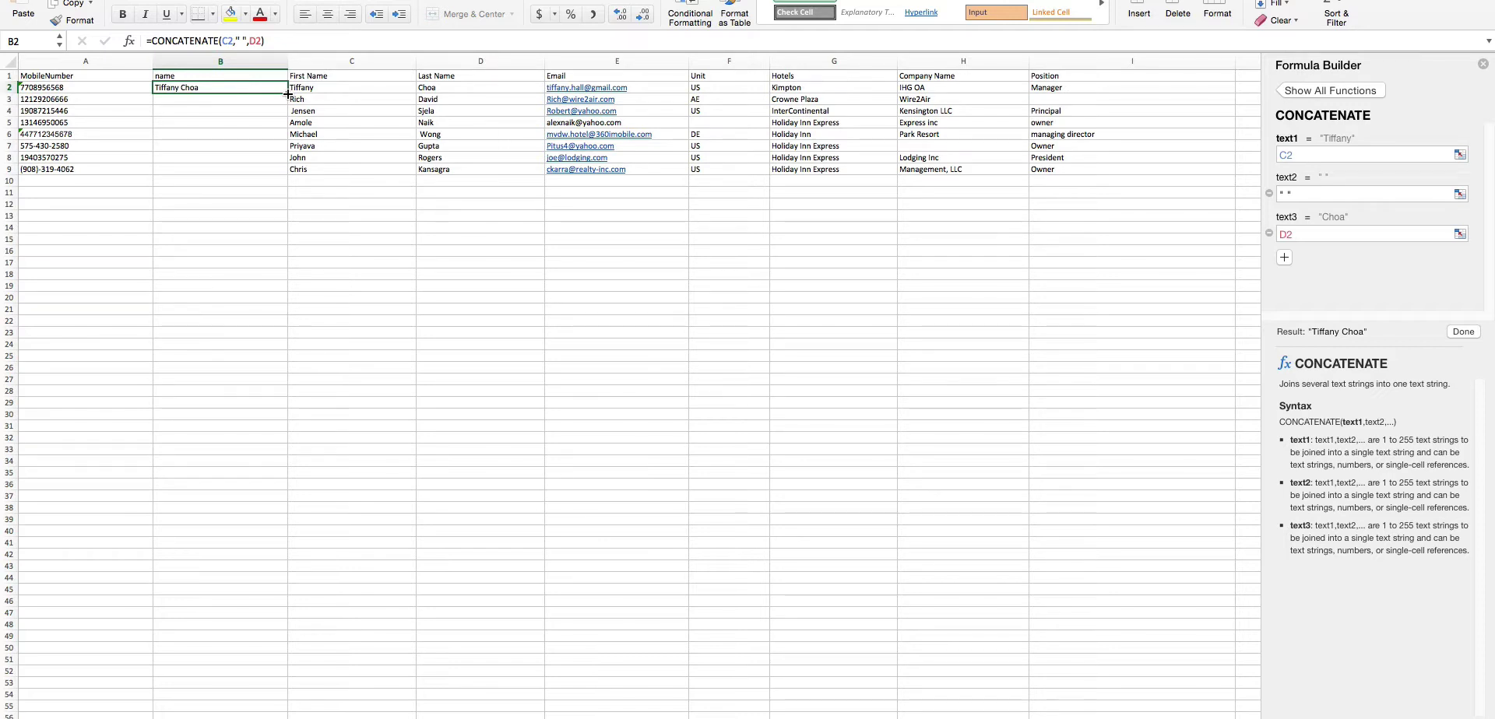
left_click_drag(287, 92, 292, 173)
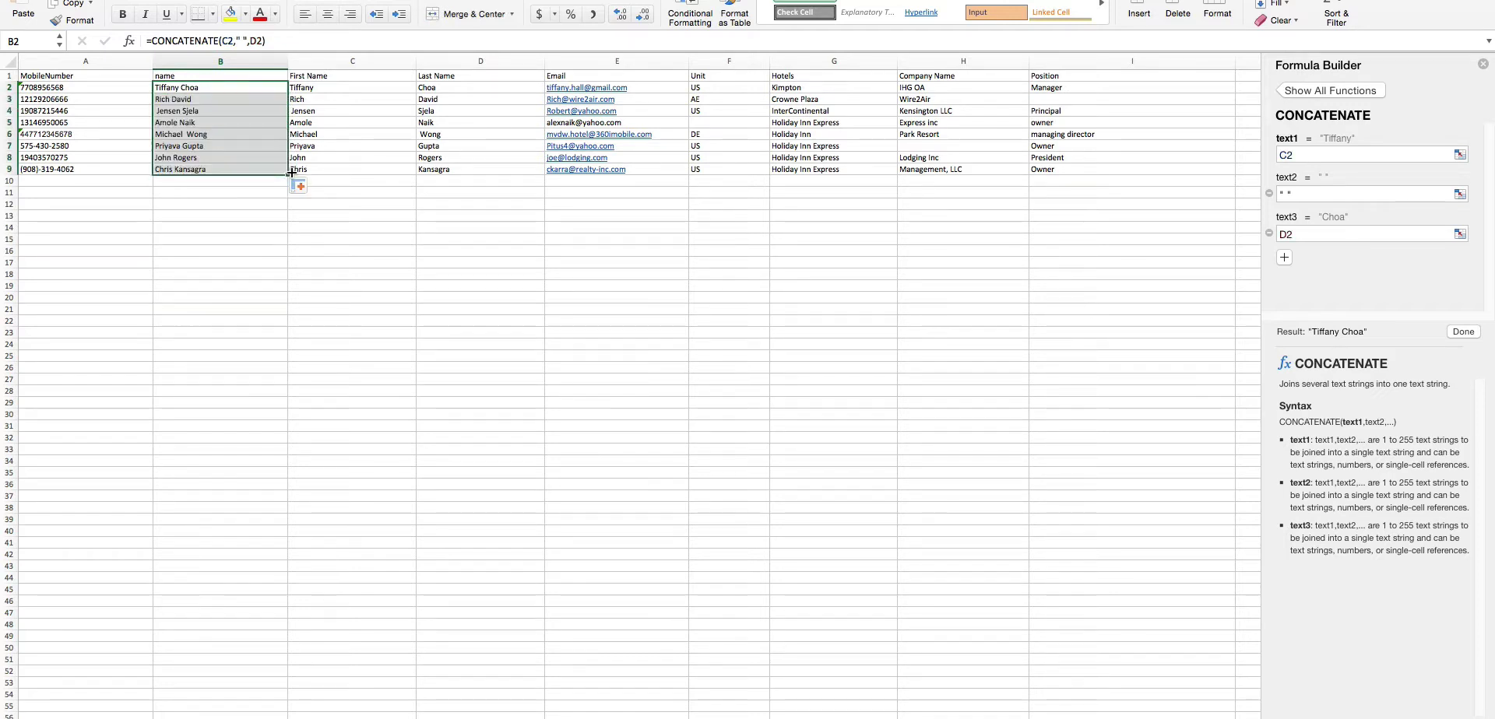
Insert another blank column between the MobileNumber and name columns.
left_click(152, 63)
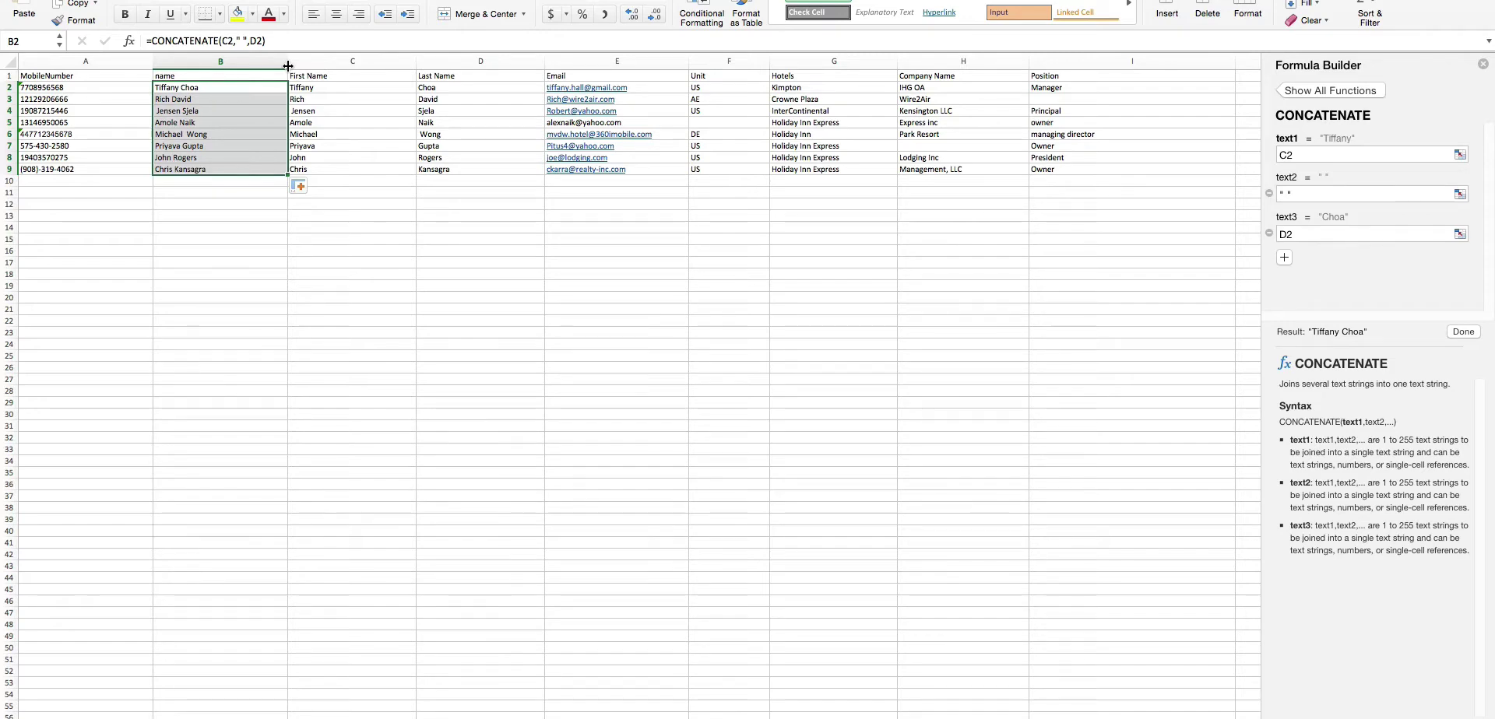
right_click(285, 65)
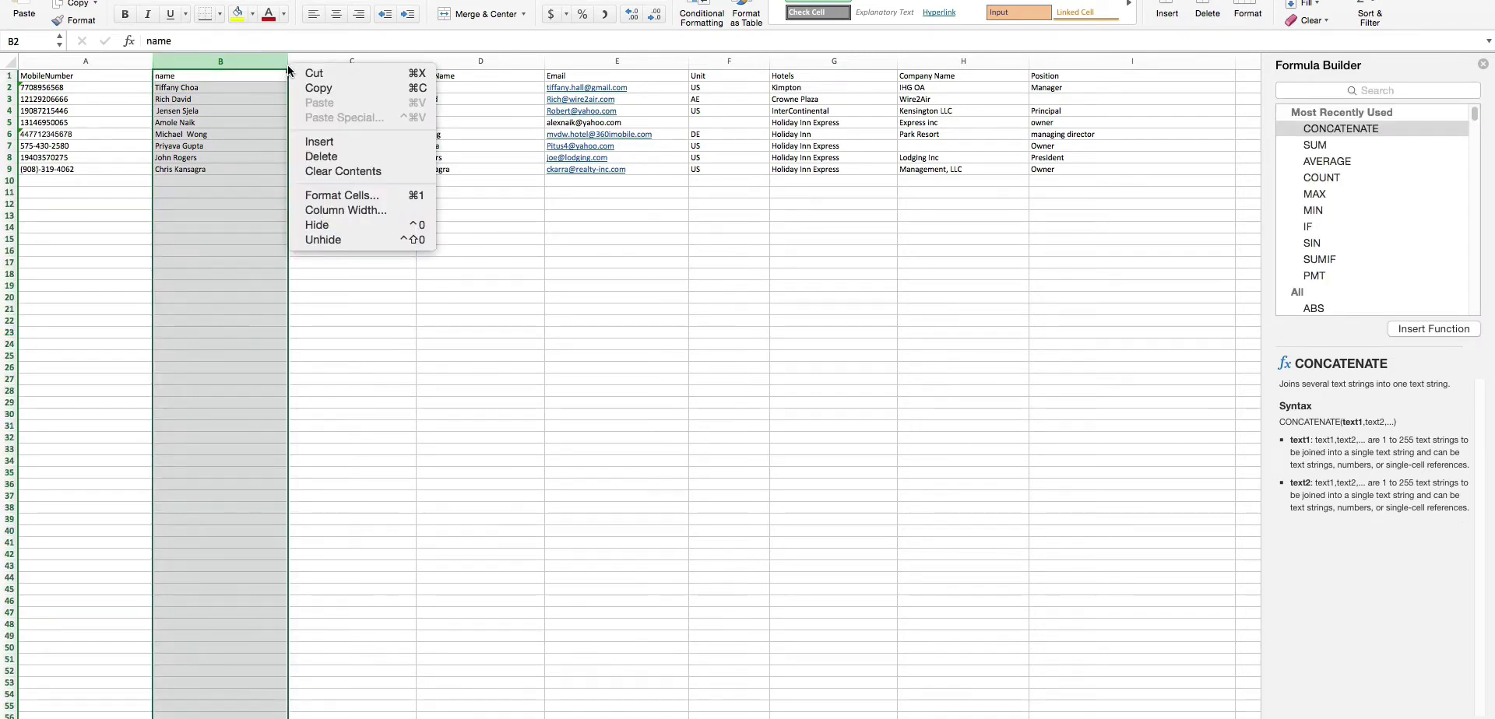
left_click(307, 143)
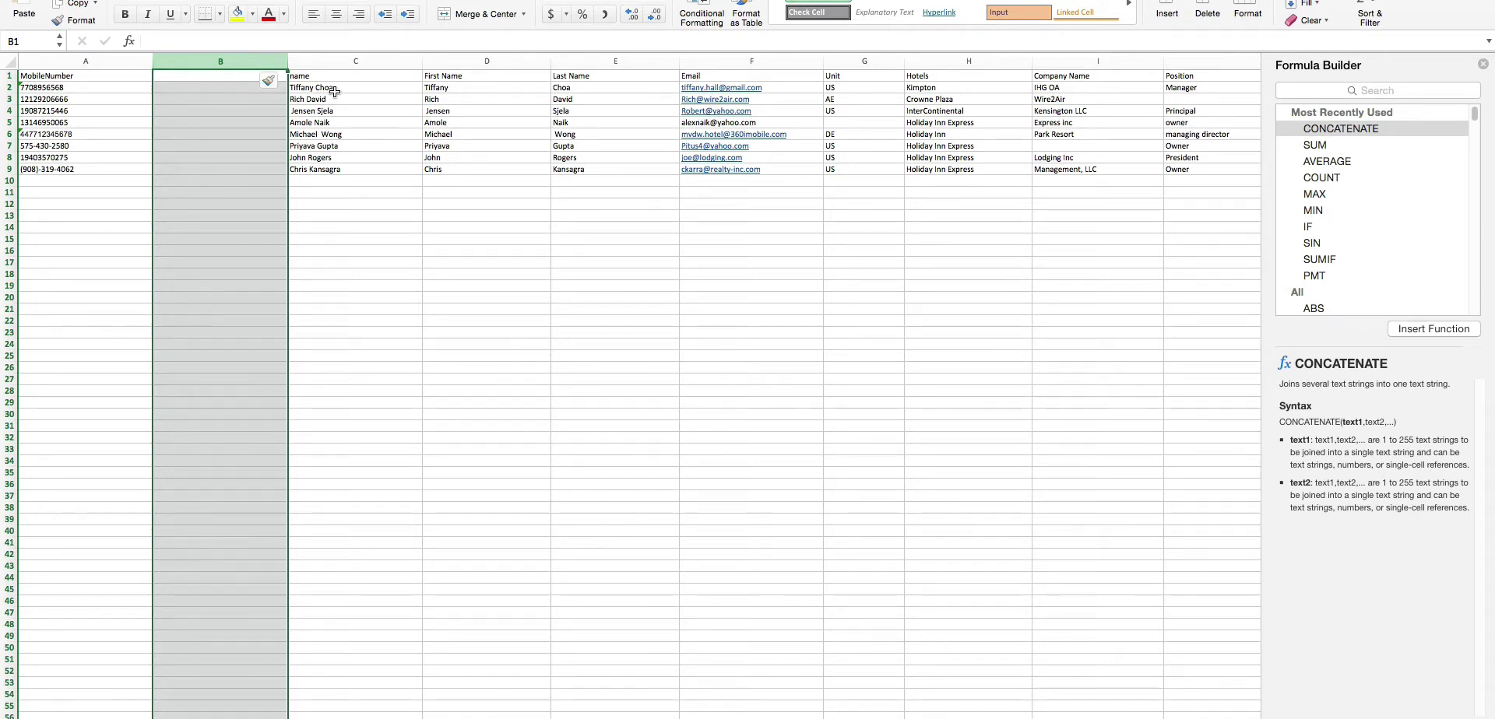
key("super+v")
Copy the combined names in C2:C9 and paste them into the blank column from B2 as values only.
left_click(414, 86)
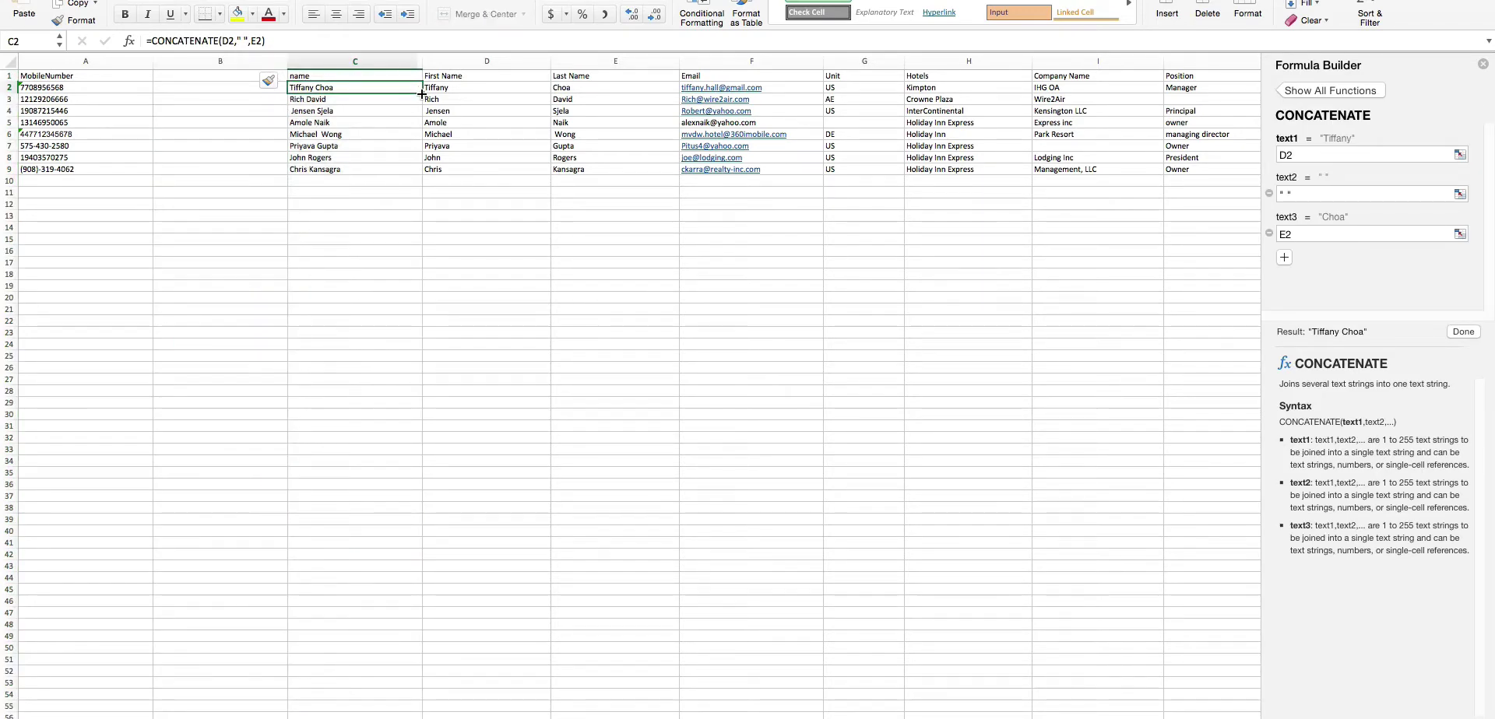
left_click_drag(420, 93, 405, 173)
right_click(404, 171)
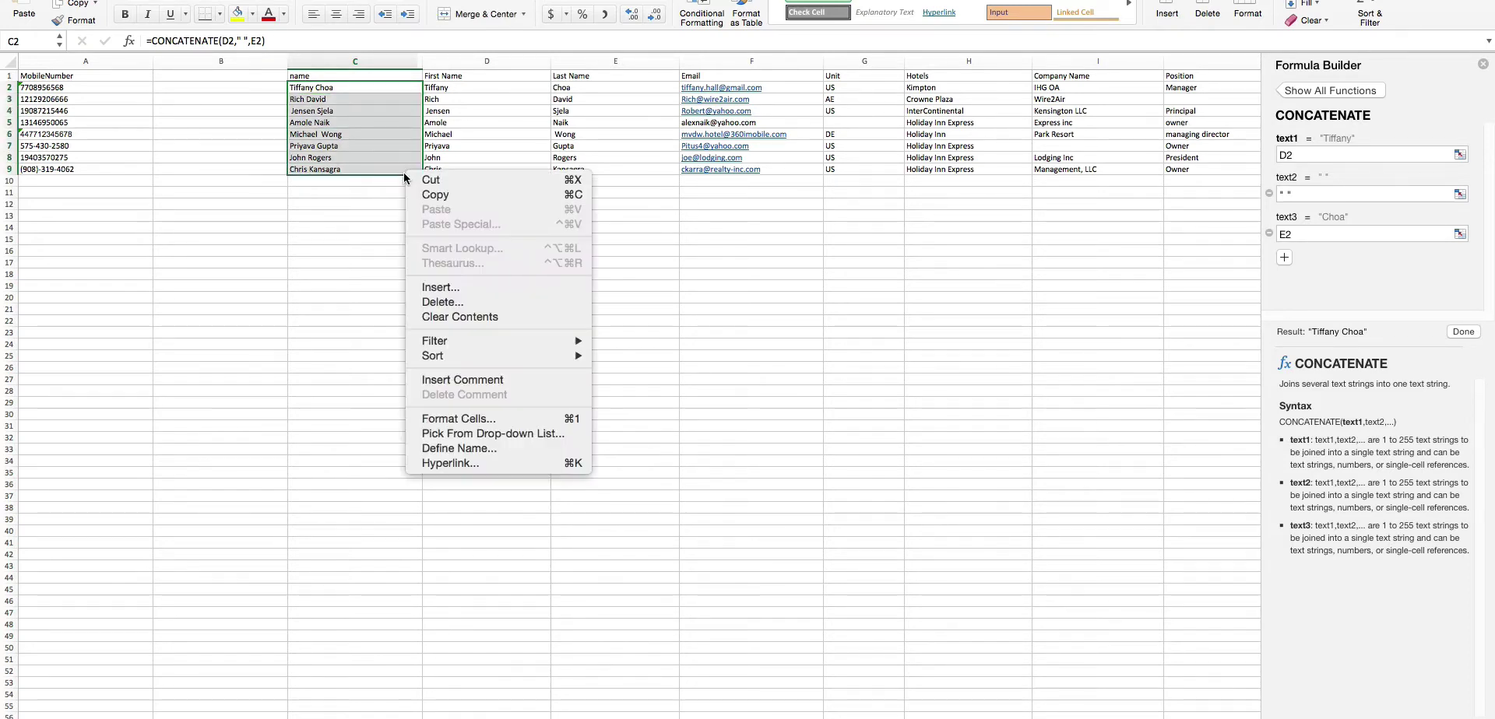
left_click(427, 195)
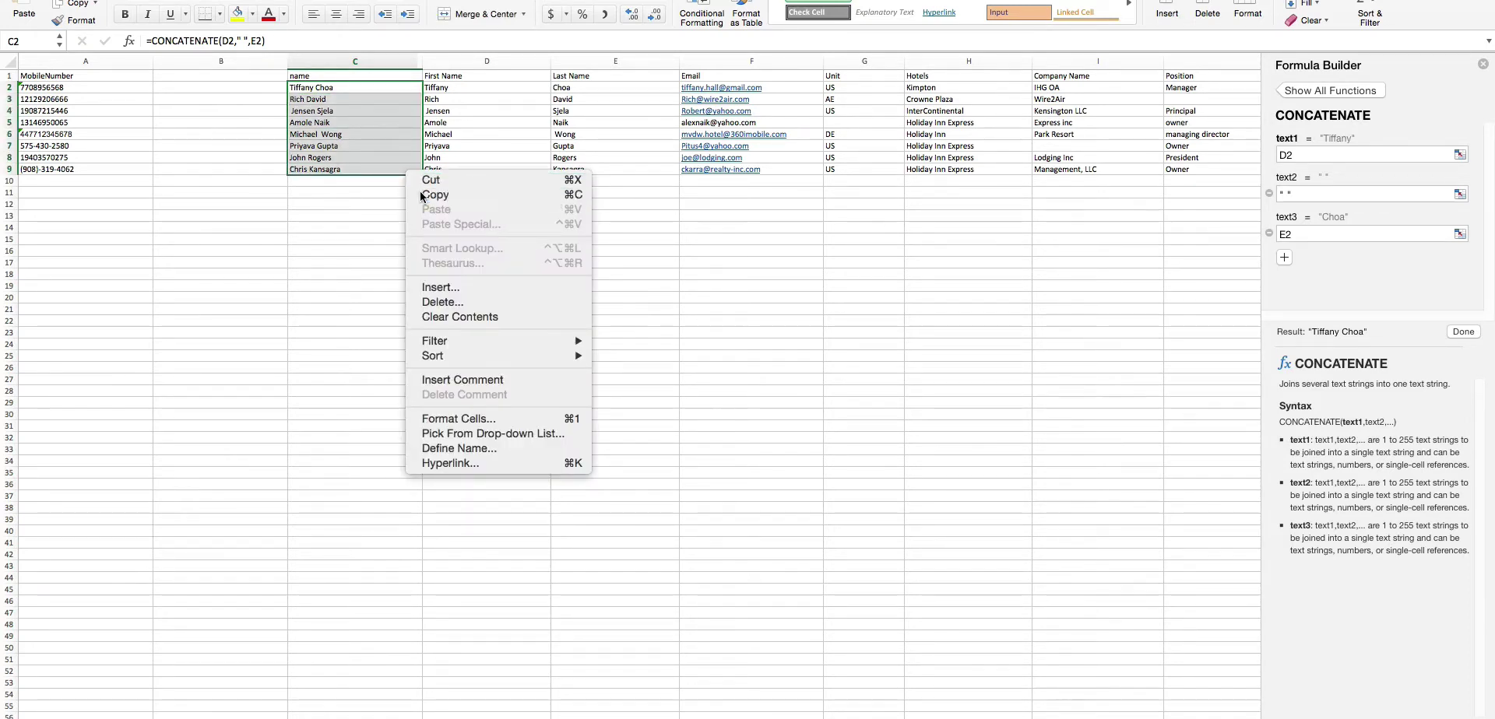
left_click(235, 87)
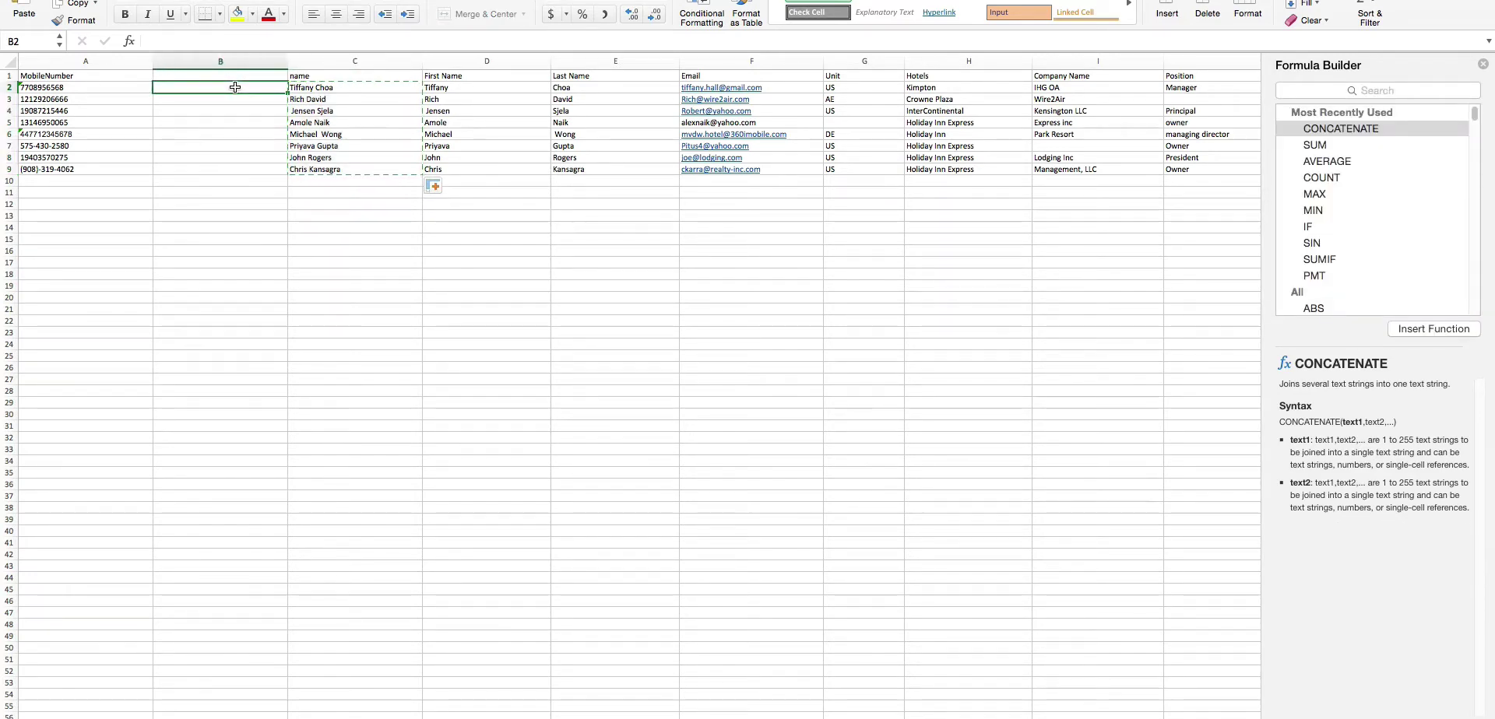
right_click(235, 87)
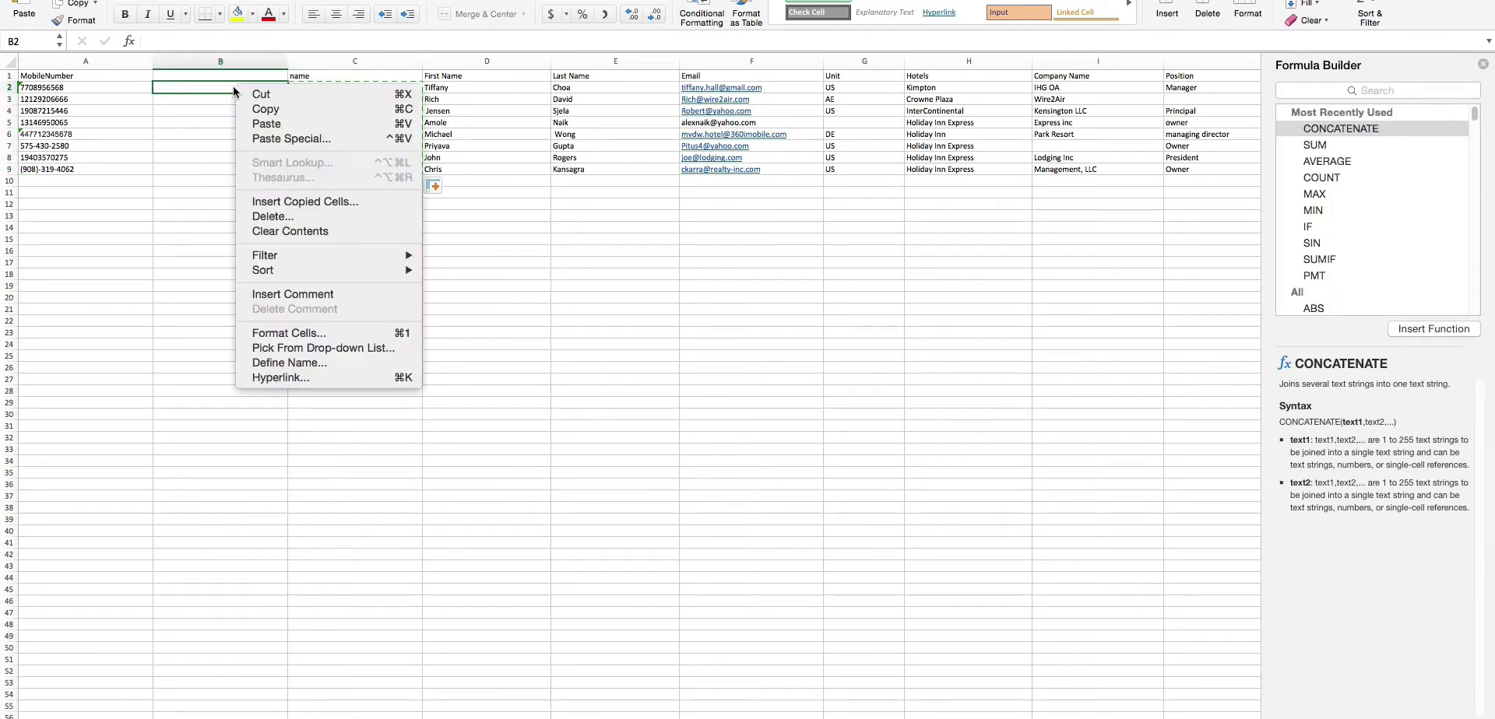
left_click(241, 137)
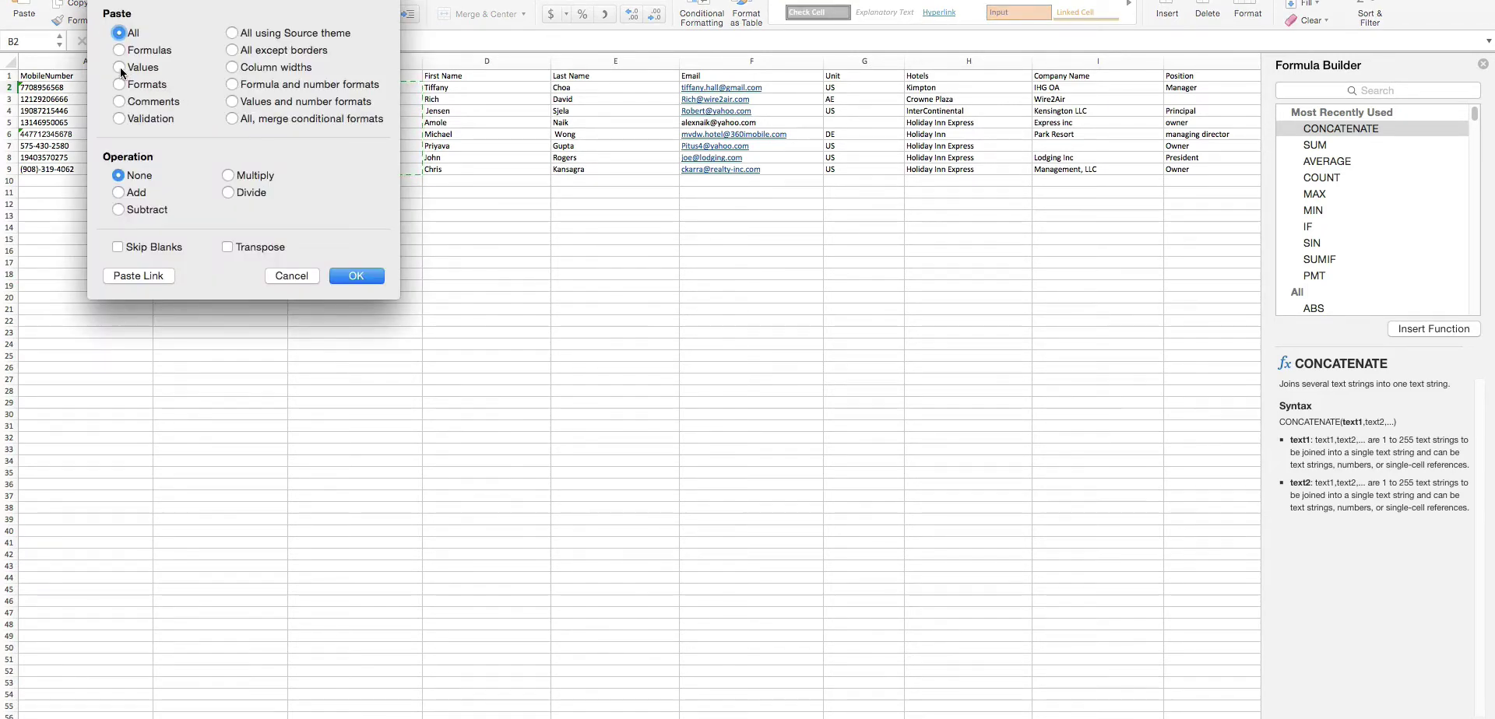
left_click(119, 68)
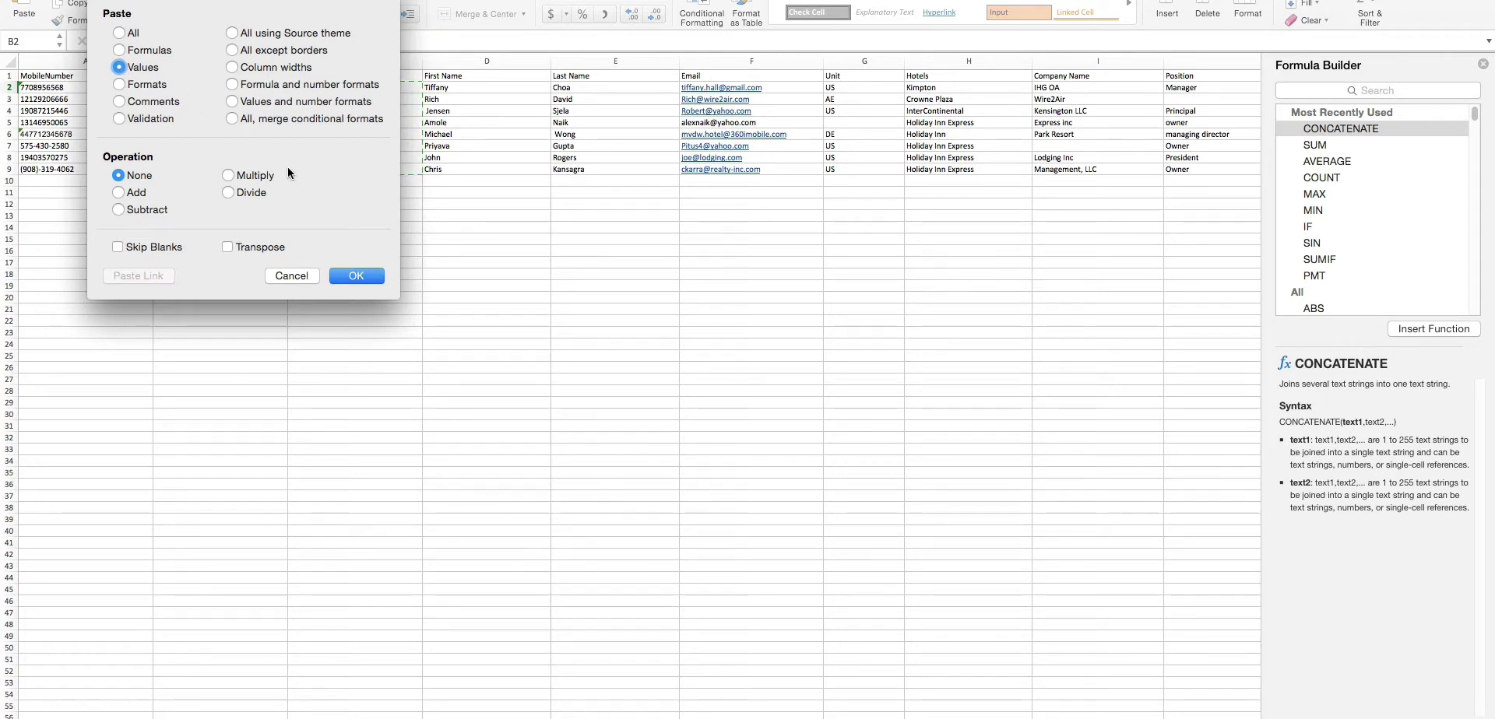
left_click(355, 276)
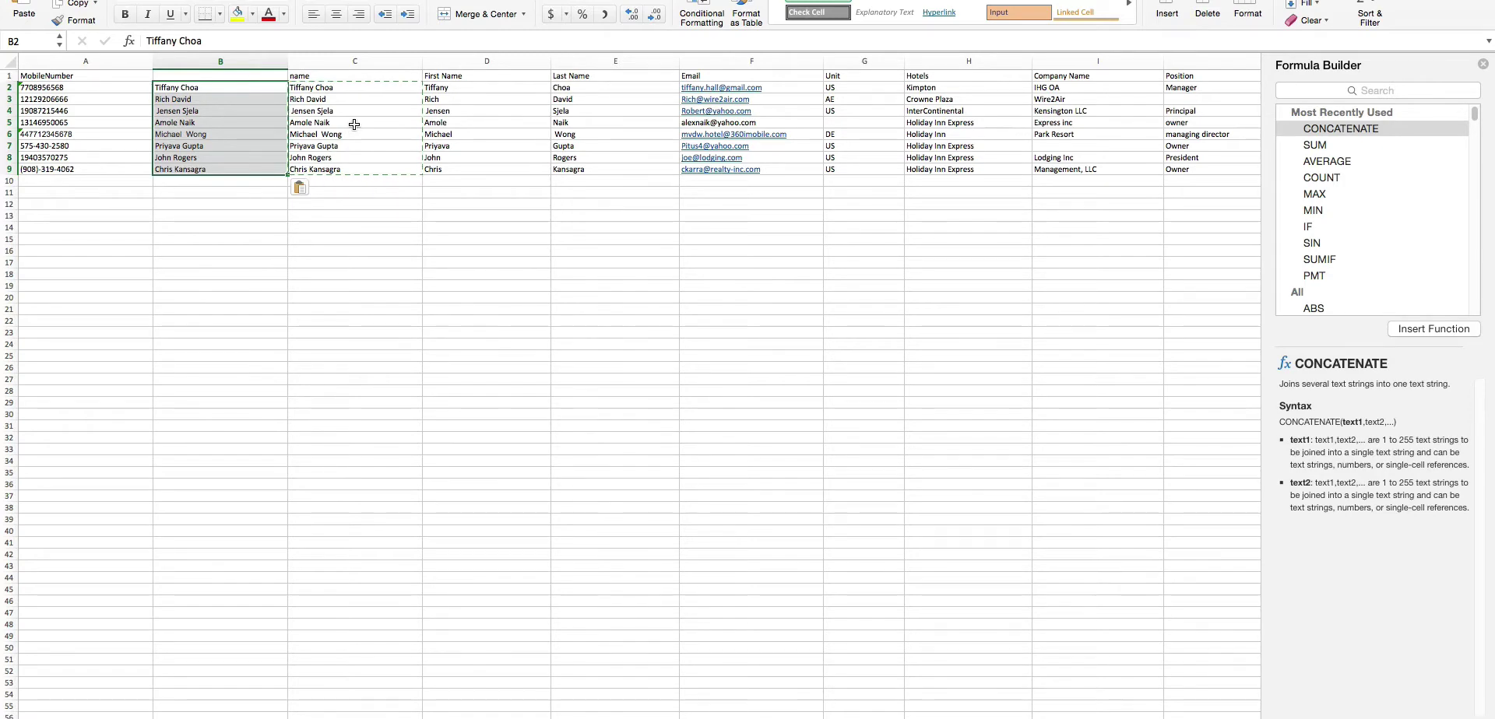
Remove the formula-based name column along with the First Name and Last Name columns.
left_click(355, 61)
key("Delete")
right_click(460, 68)
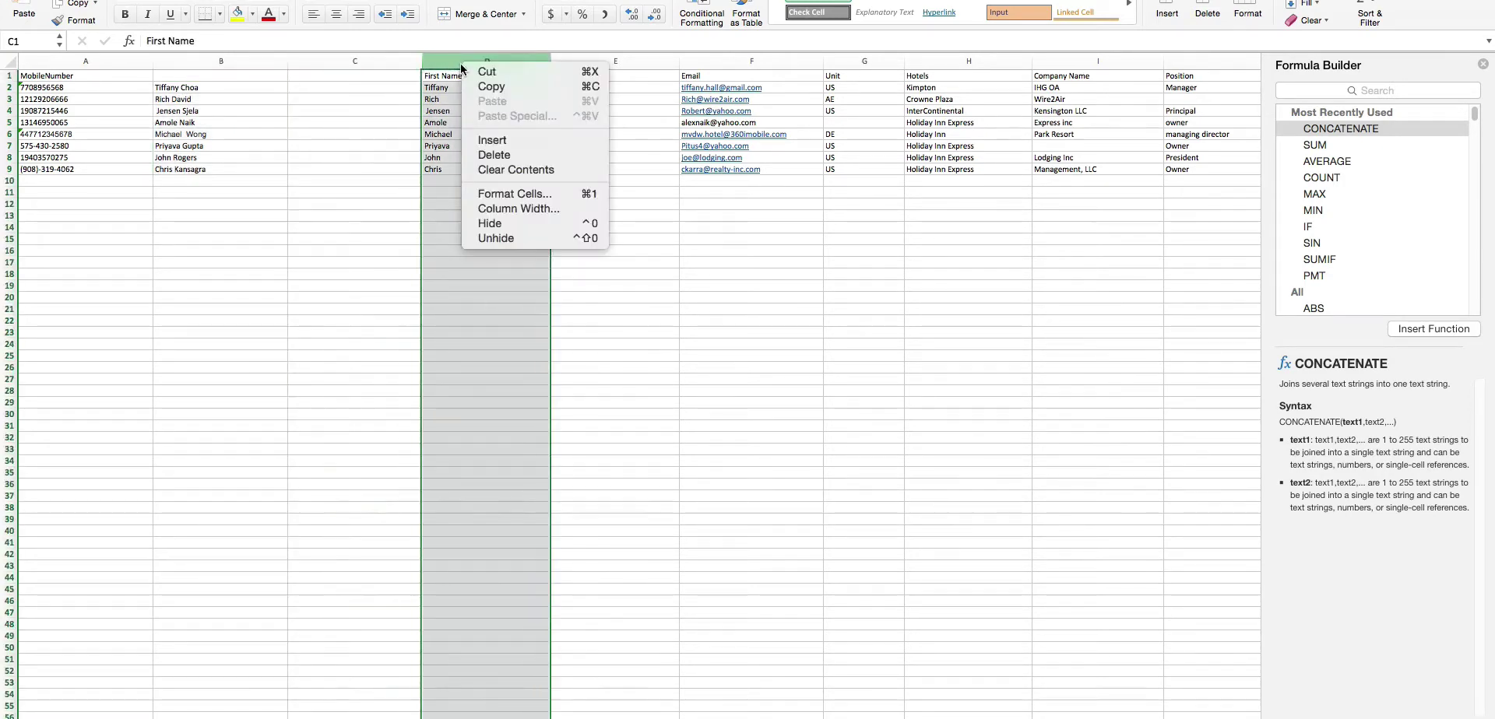
left_click(476, 155)
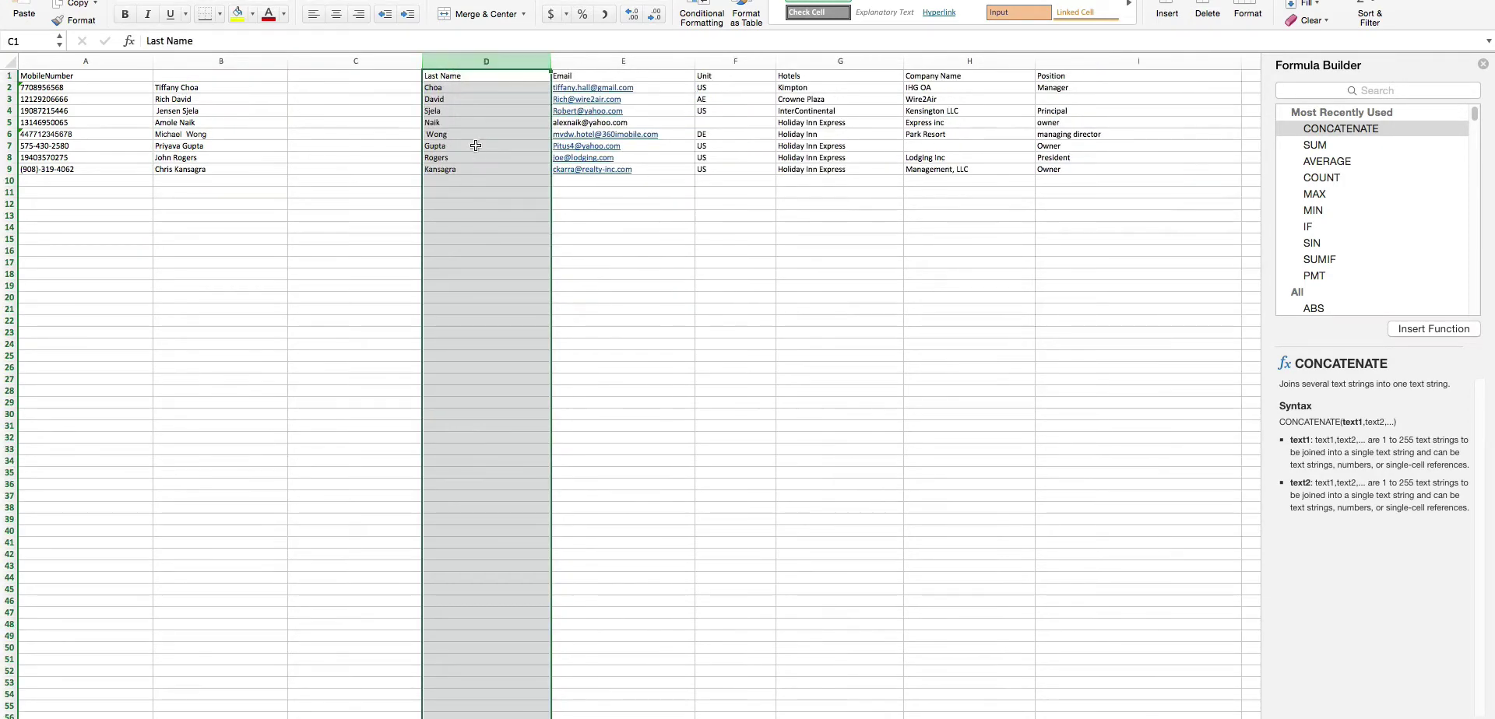
right_click(459, 62)
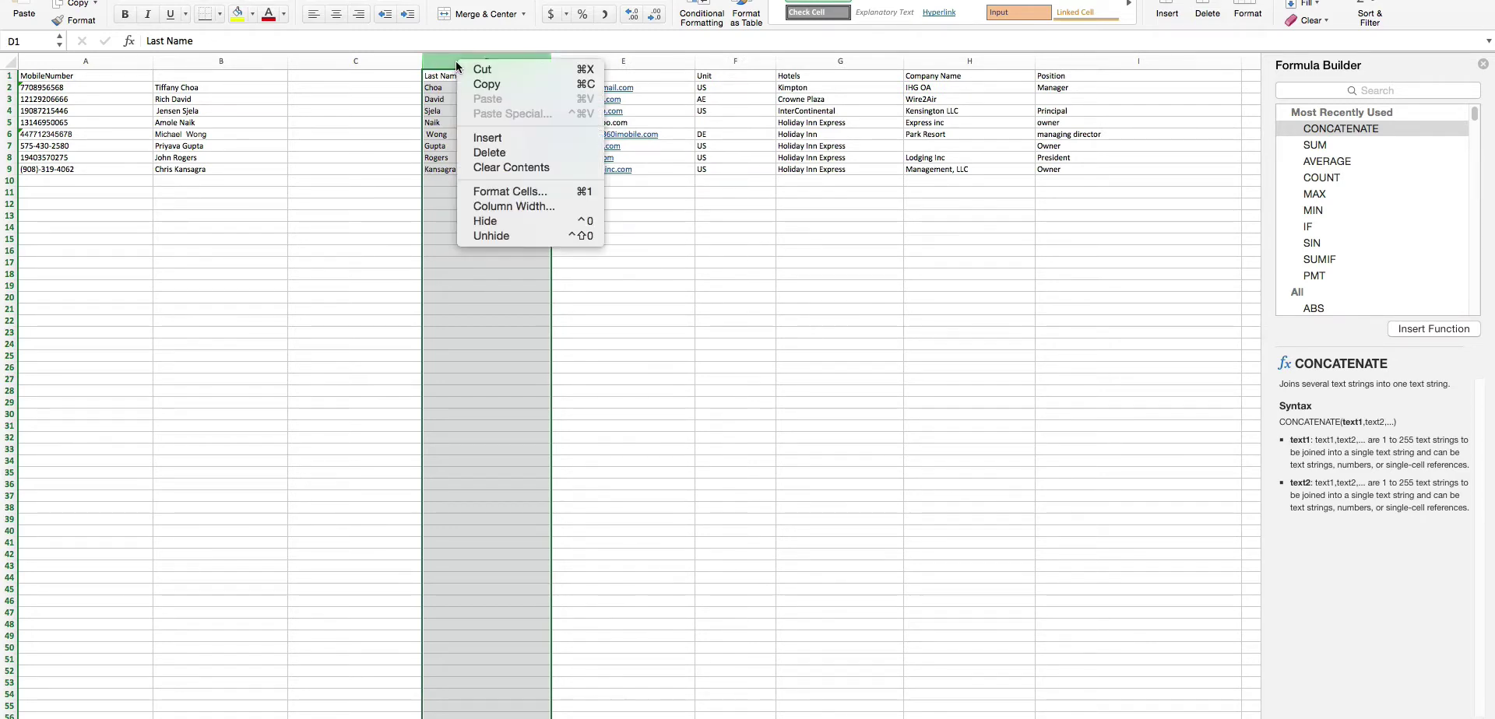
left_click(465, 150)
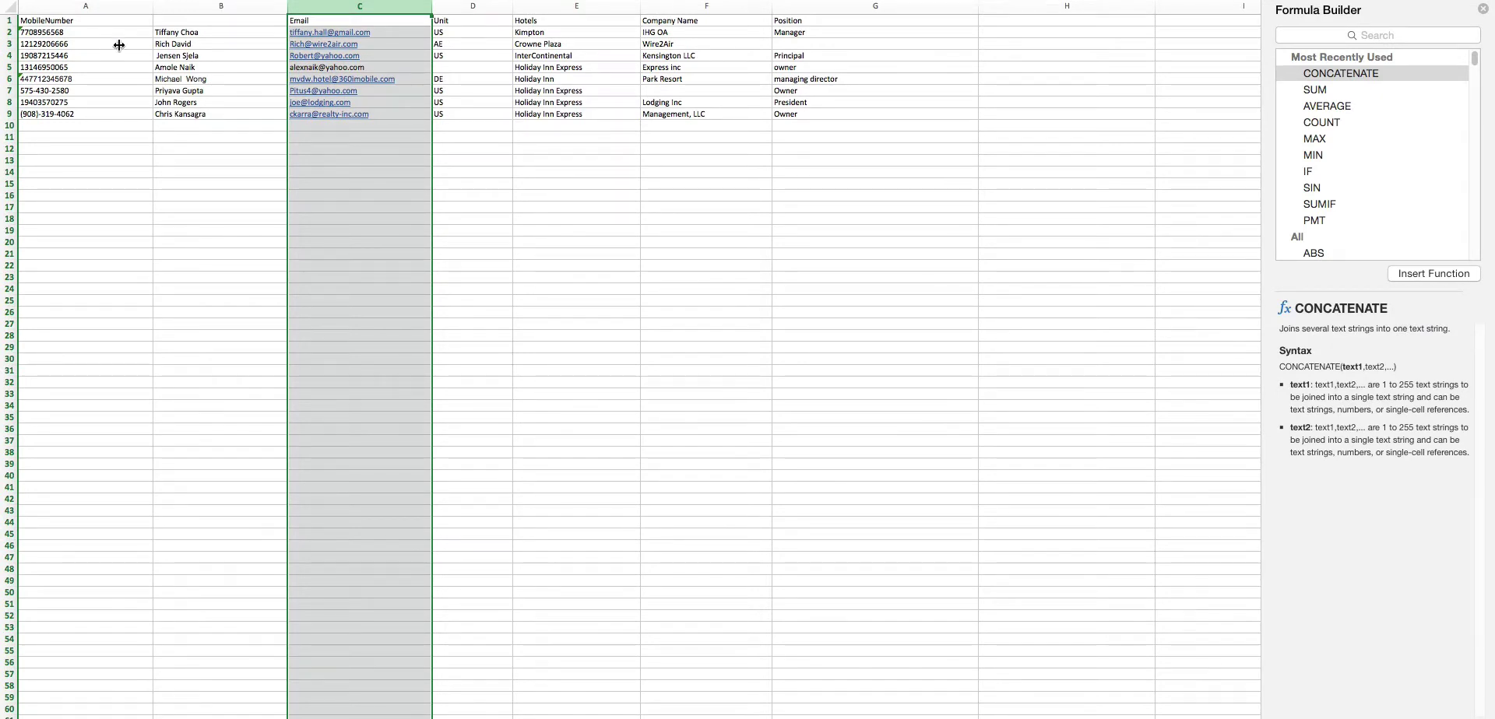
Clear all the column header labels in row 1 of the contact list.
left_click(79, 20)
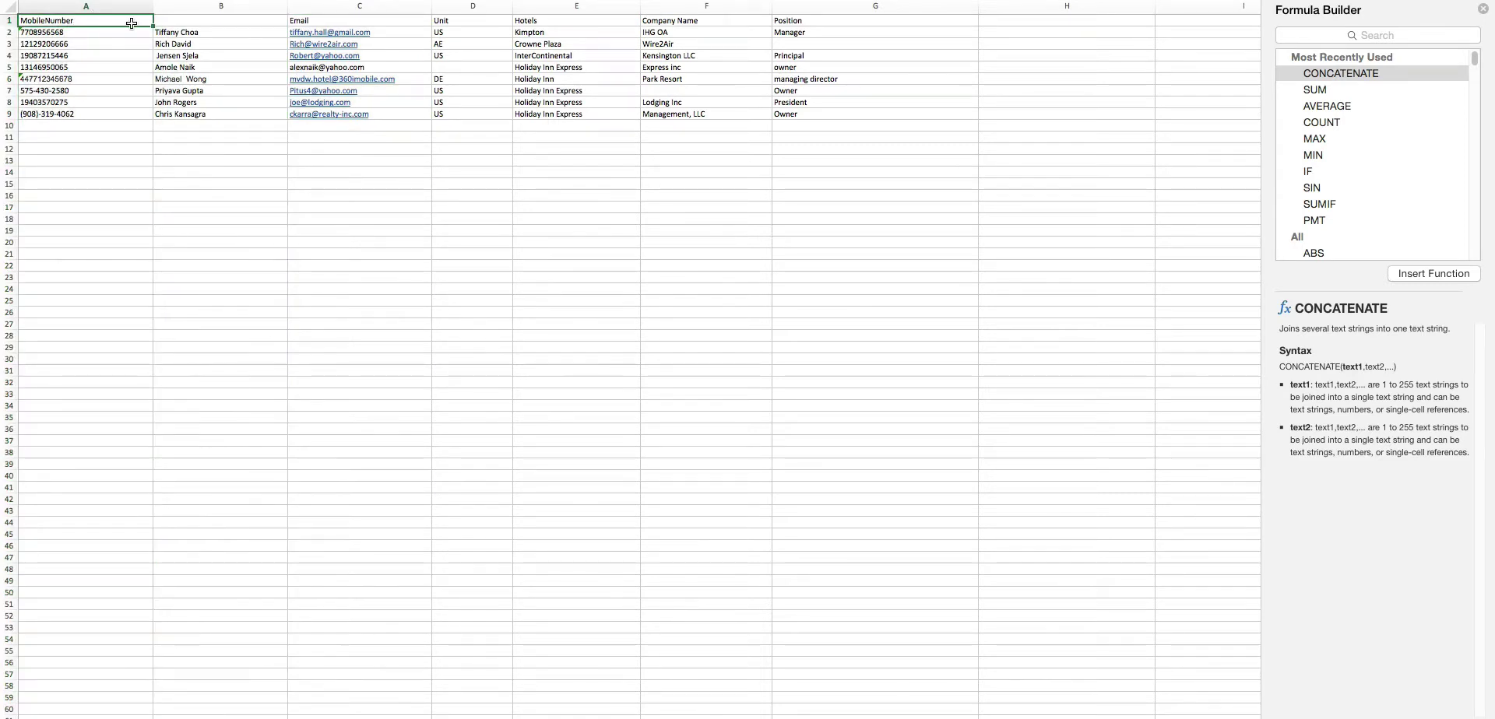
left_click(14, 19)
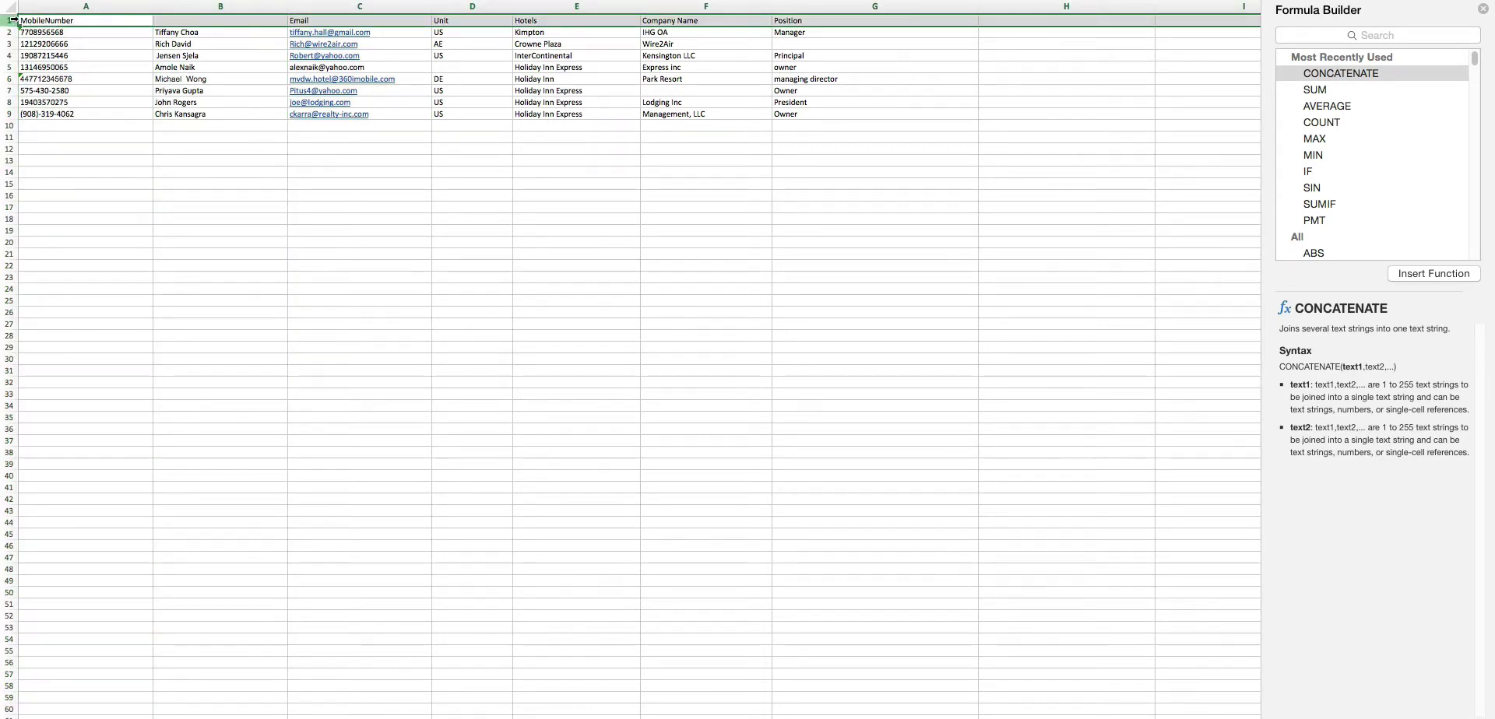
key("Delete")
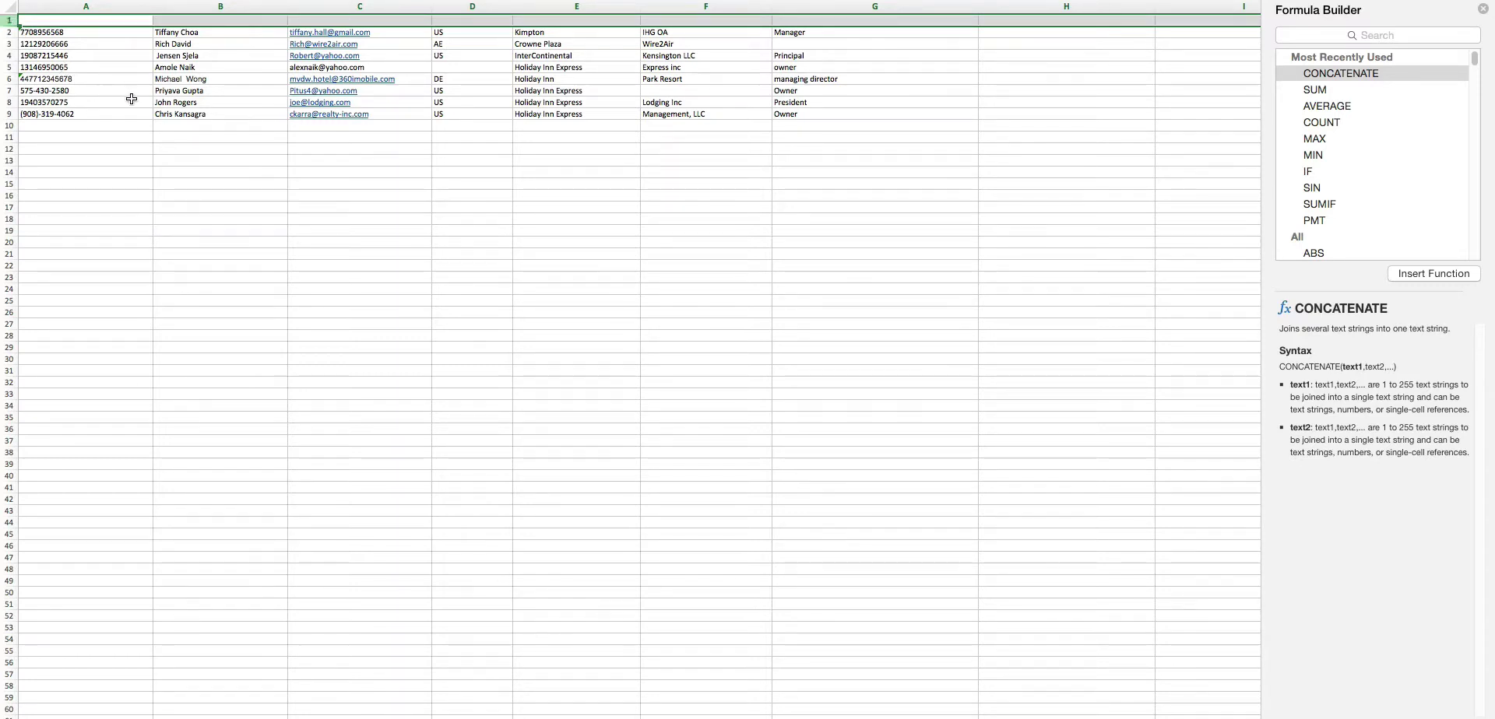
scroll(133, 102, "down", 2)
scroll(133, 102, "up", 1)
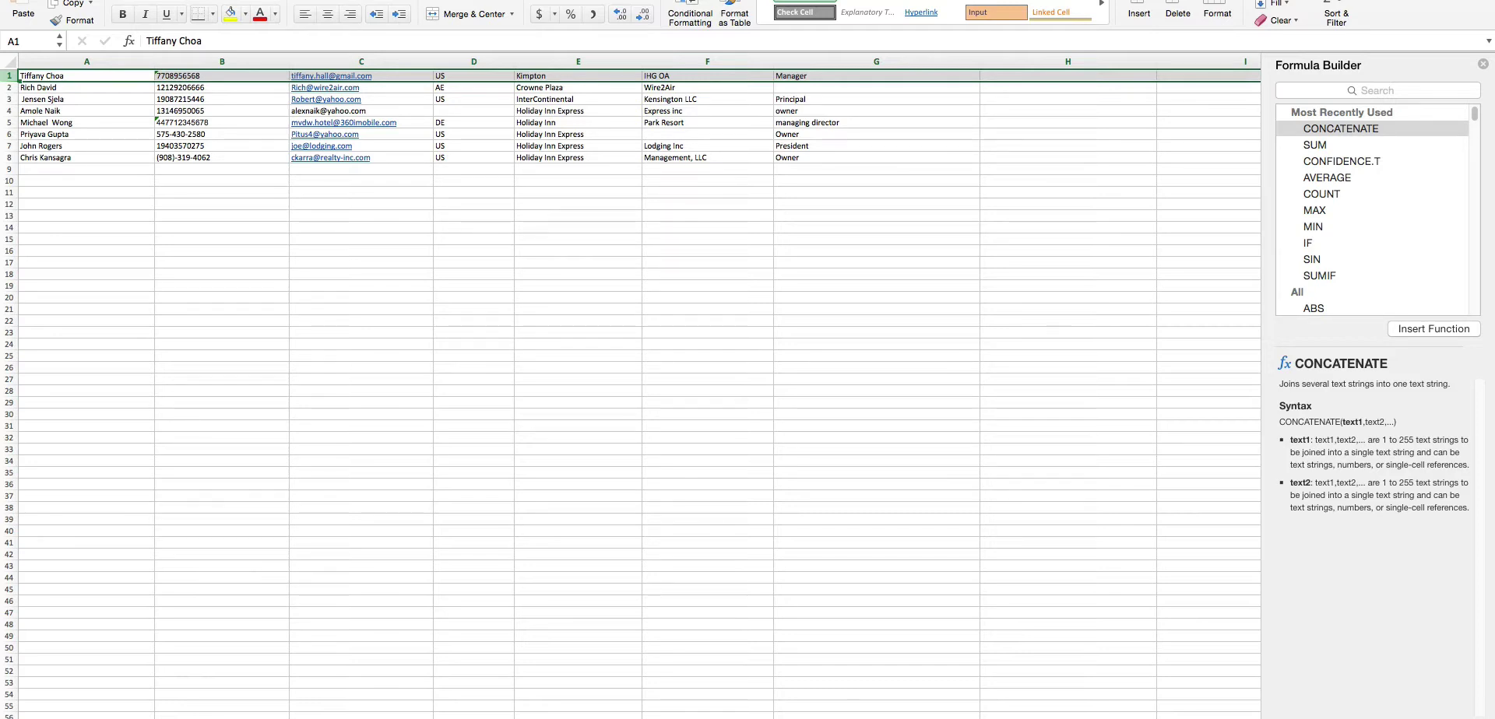
Save a copy of the contact list as Comma Separated Values (.csv) in Downloads and locate the RawSample CSV file there.
left_click(99, 0)
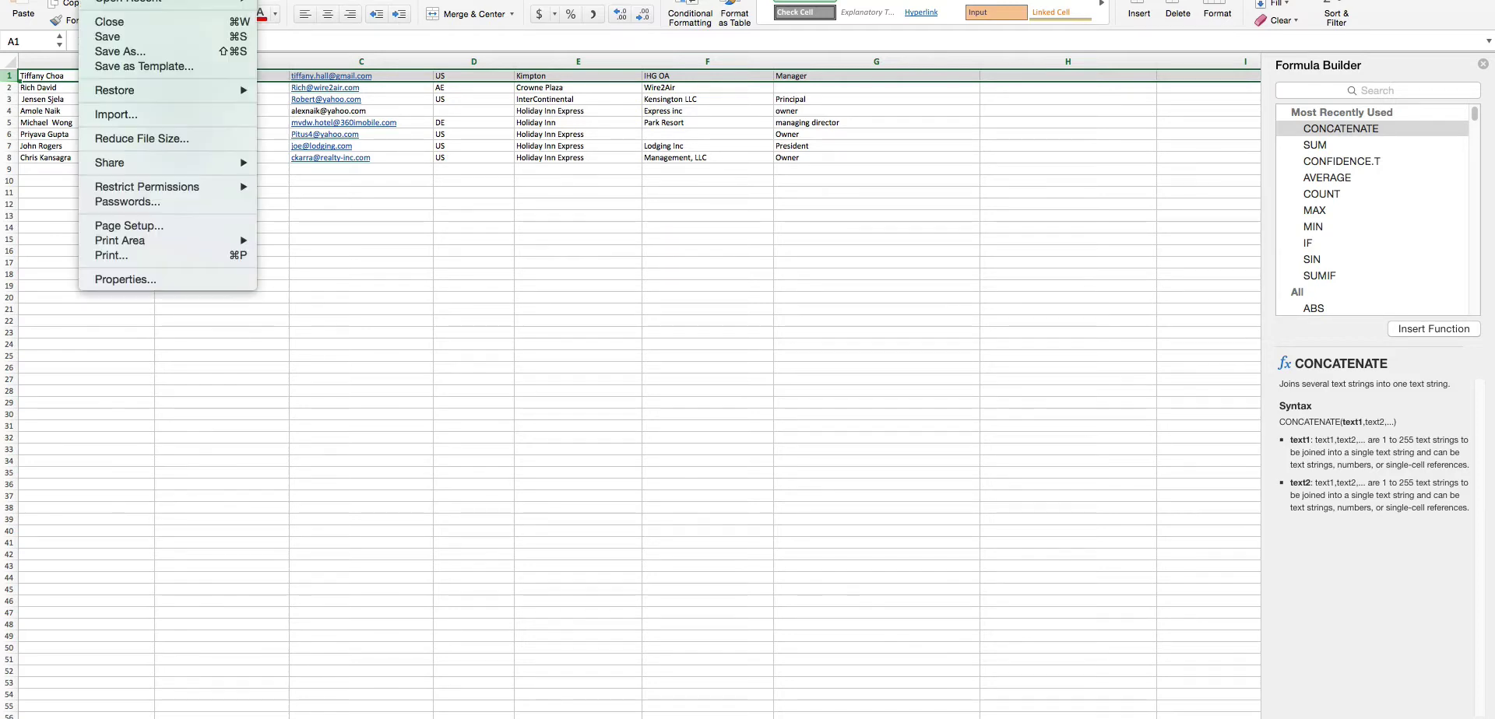
left_click(99, 53)
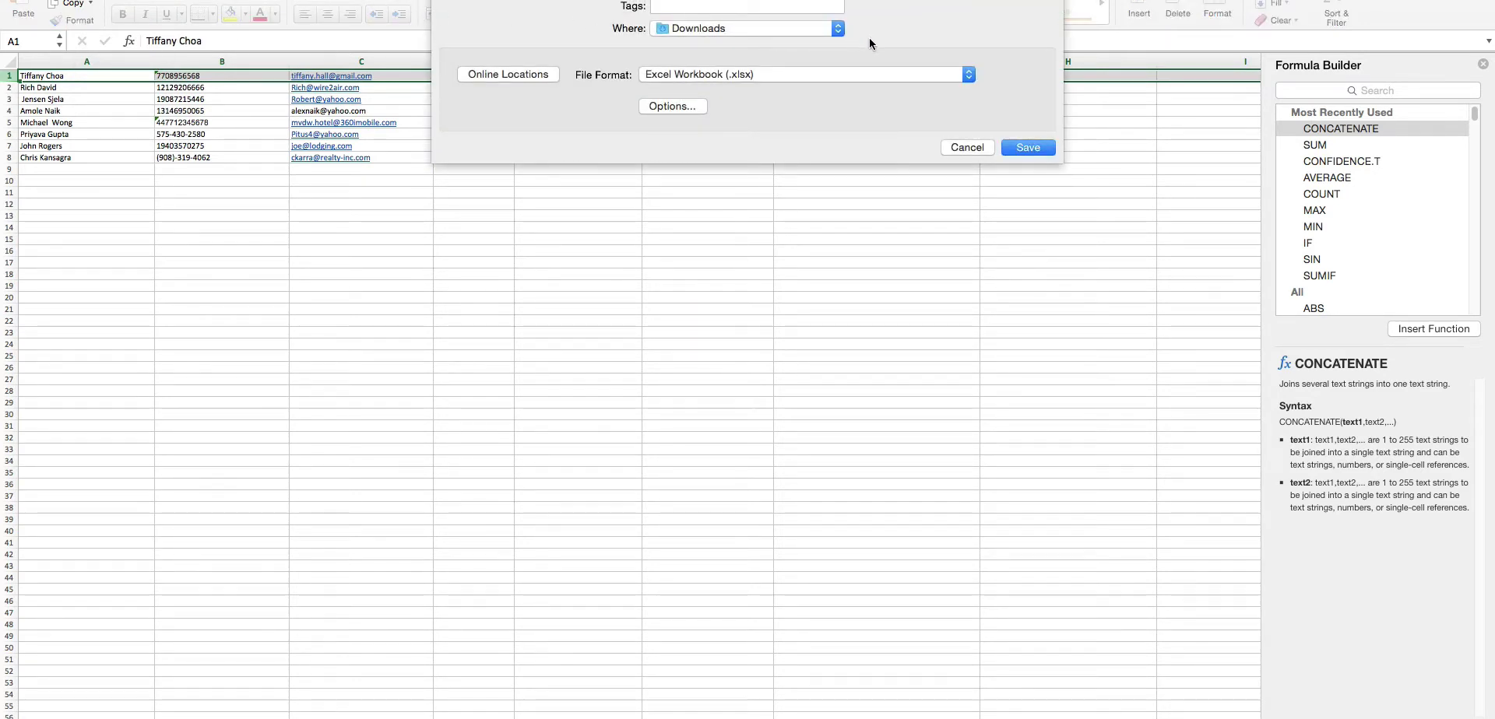
left_click(968, 74)
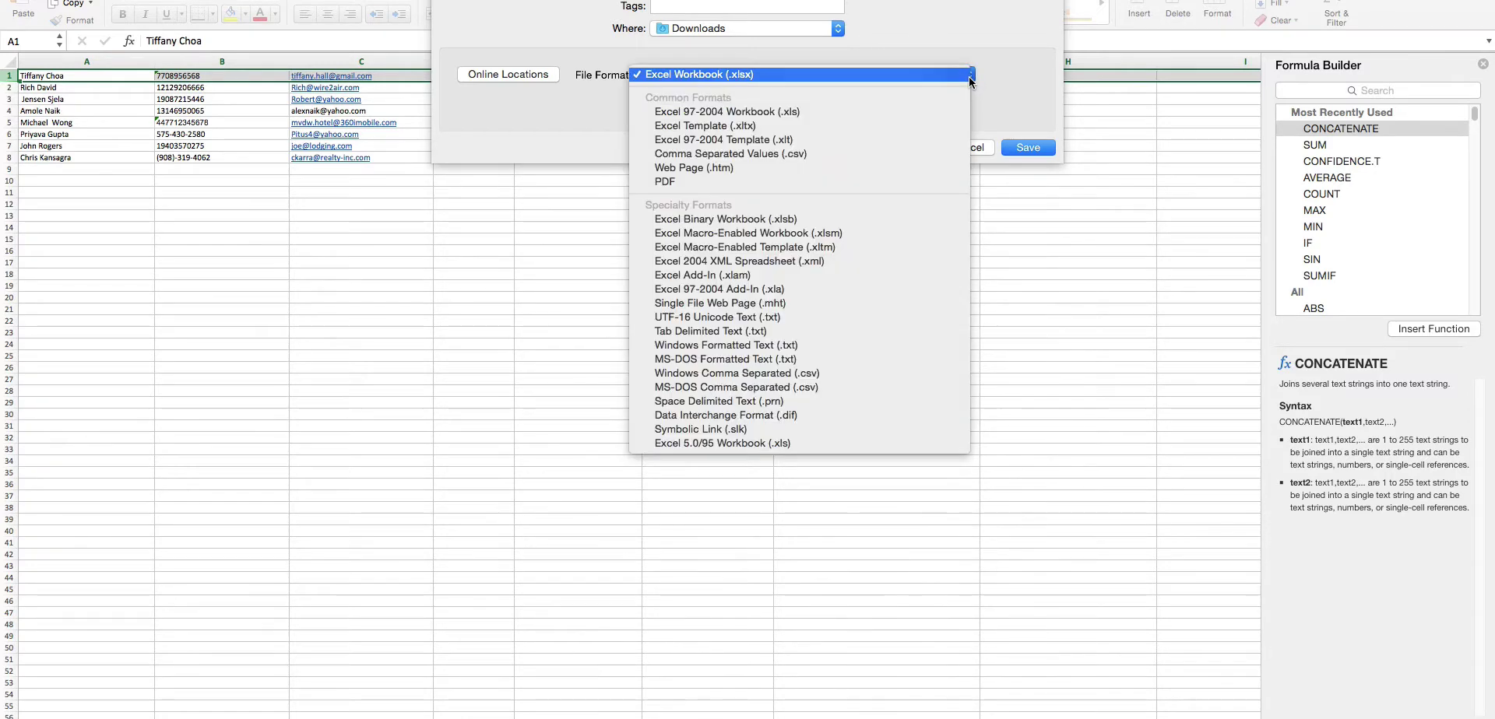
left_click(891, 152)
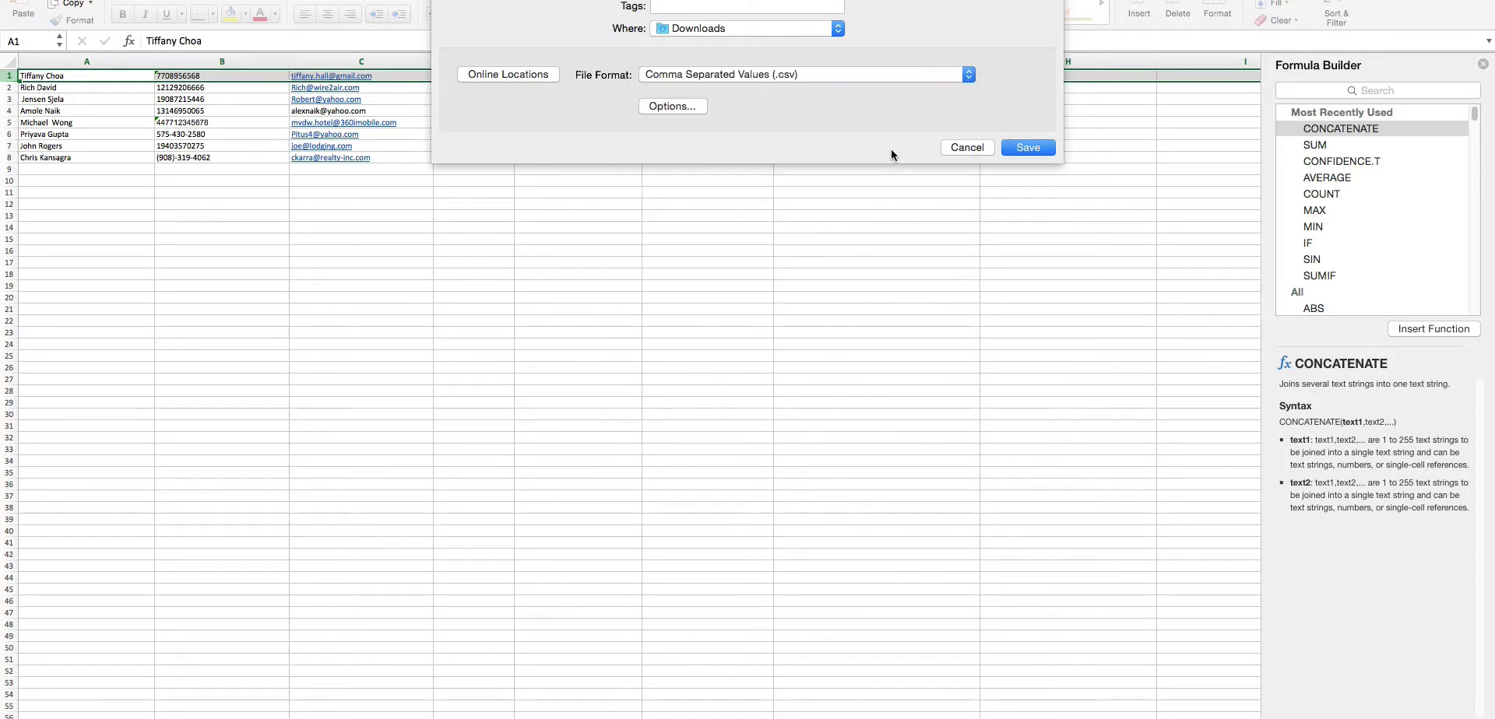
left_click(1017, 147)
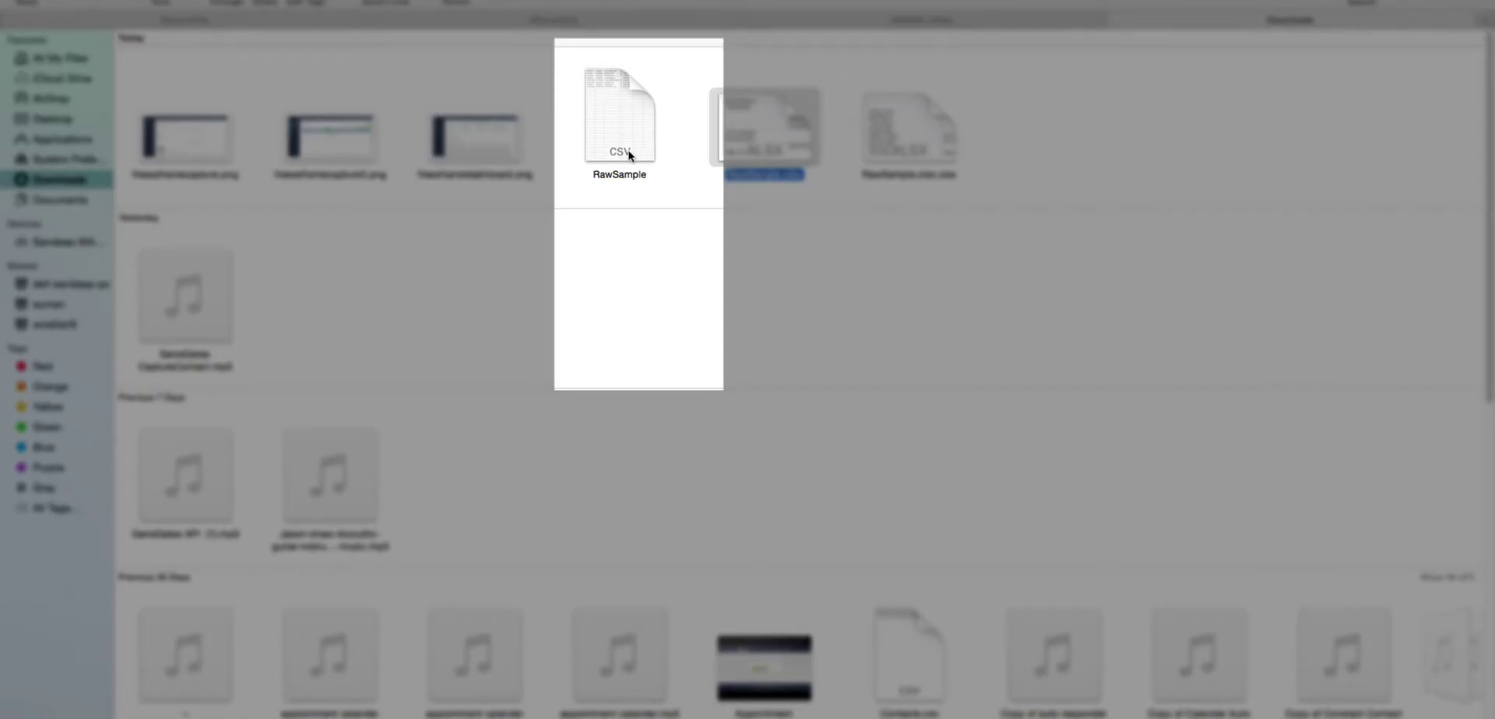
left_click(629, 155)
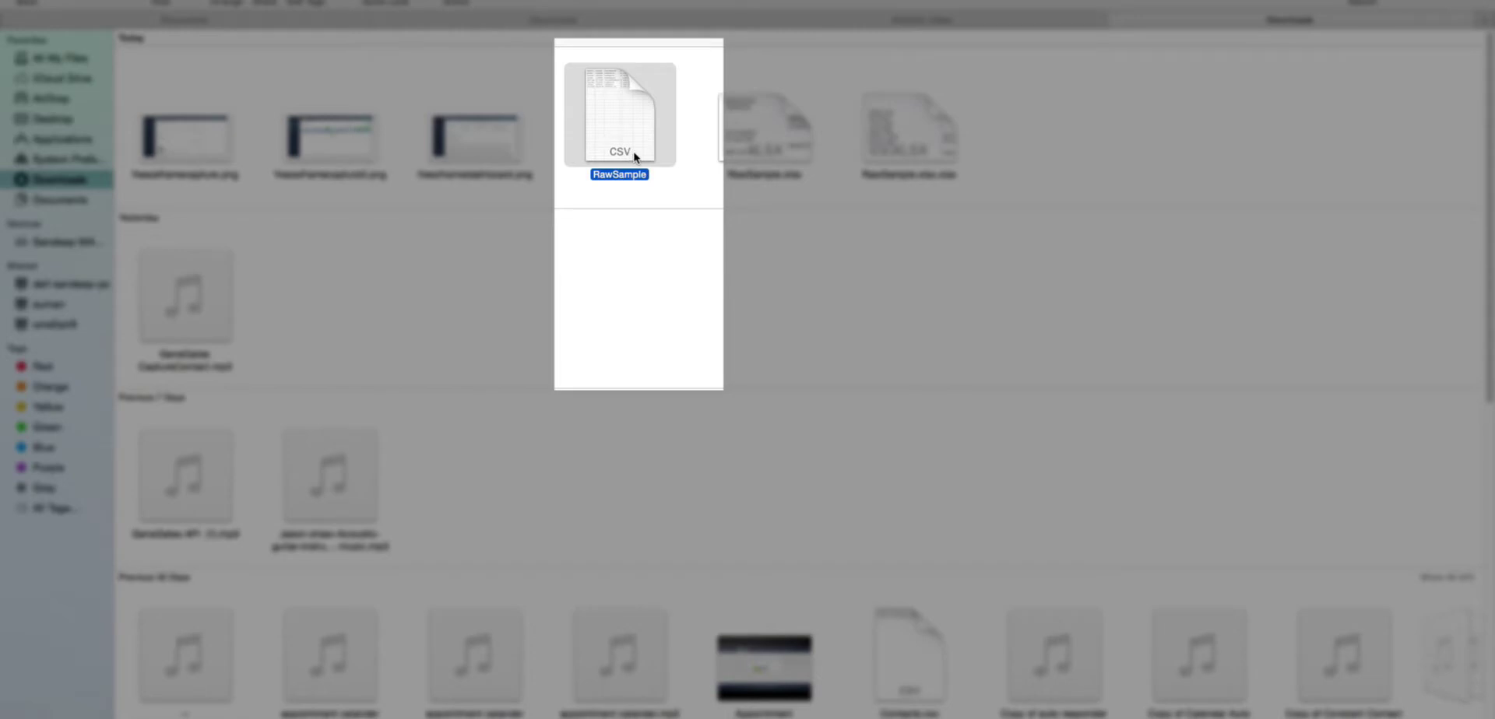
right_click(637, 133)
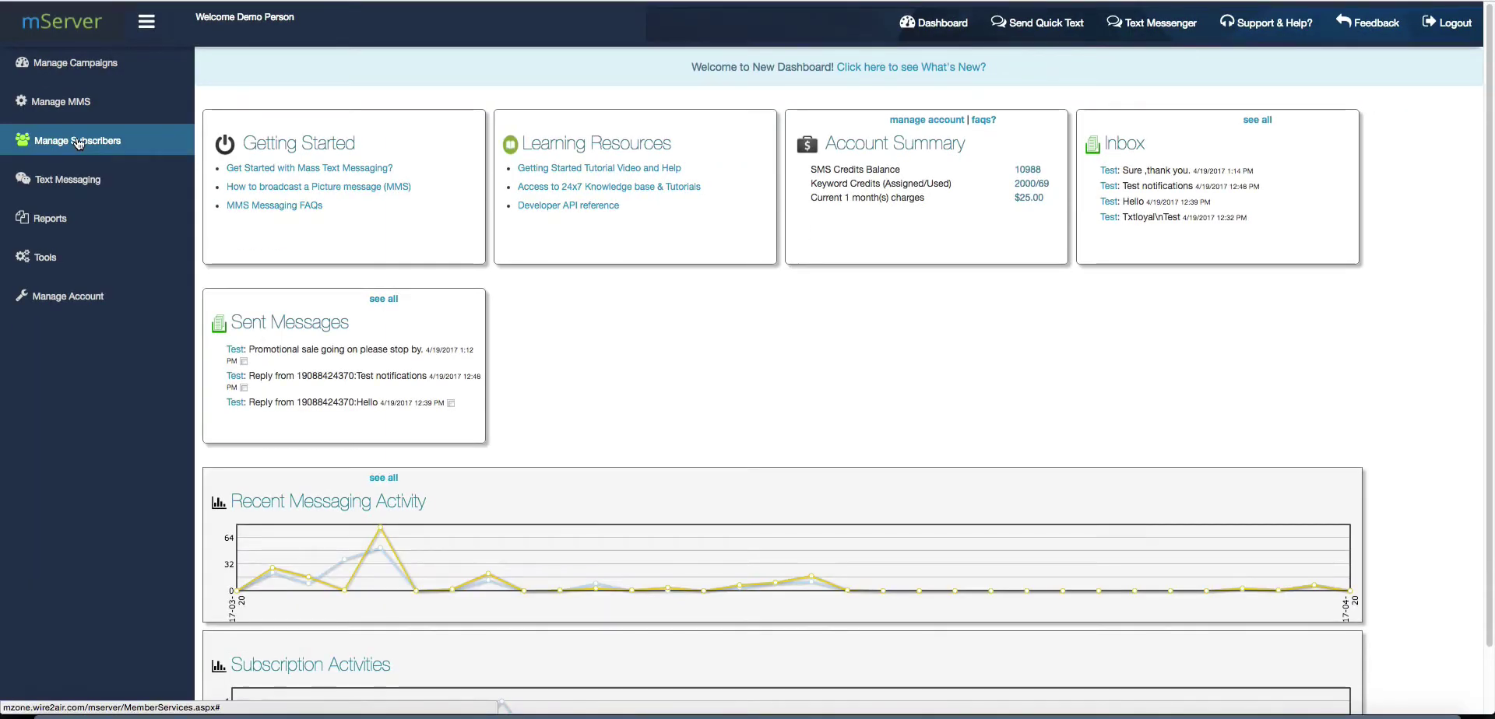
Switch to mServer and open the CSV contact import for the abc list under Manage Subscribers.
left_click(78, 143)
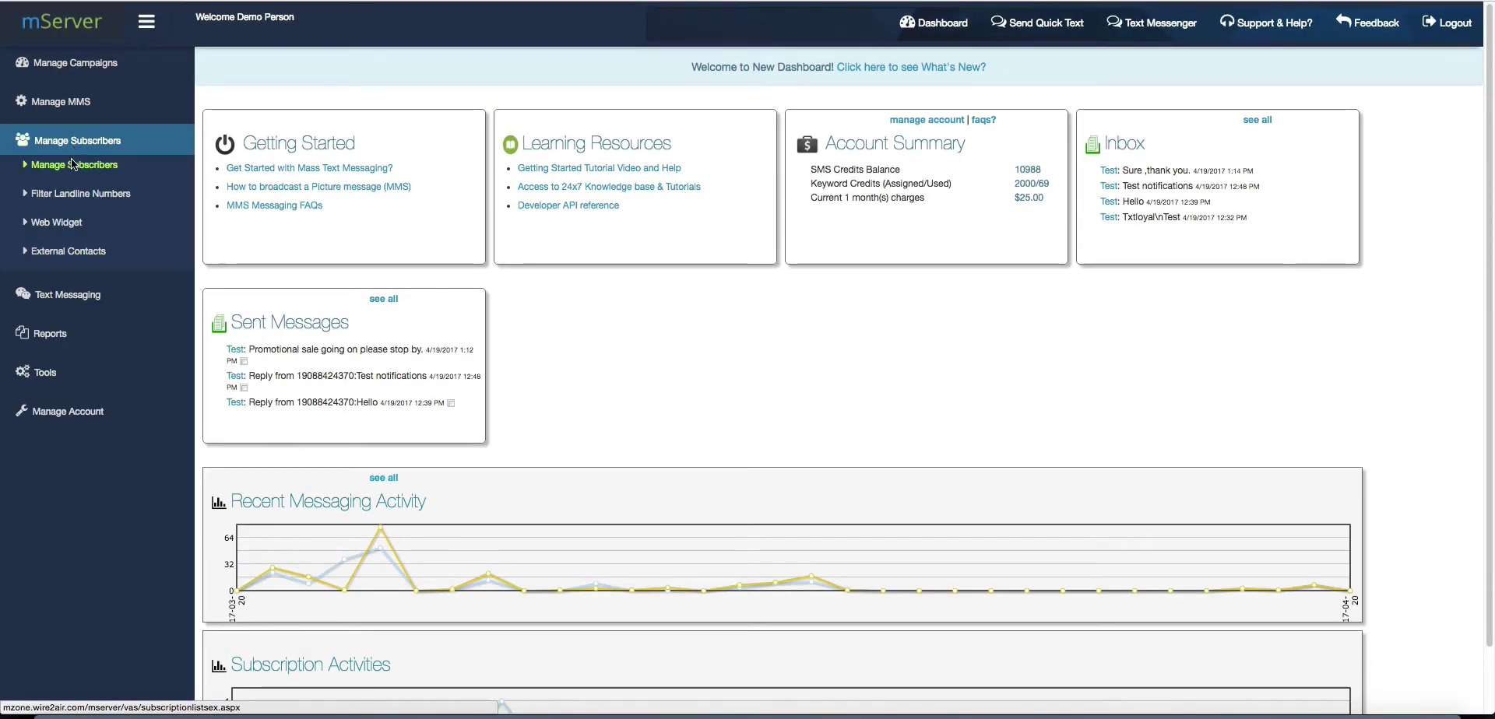
left_click(73, 165)
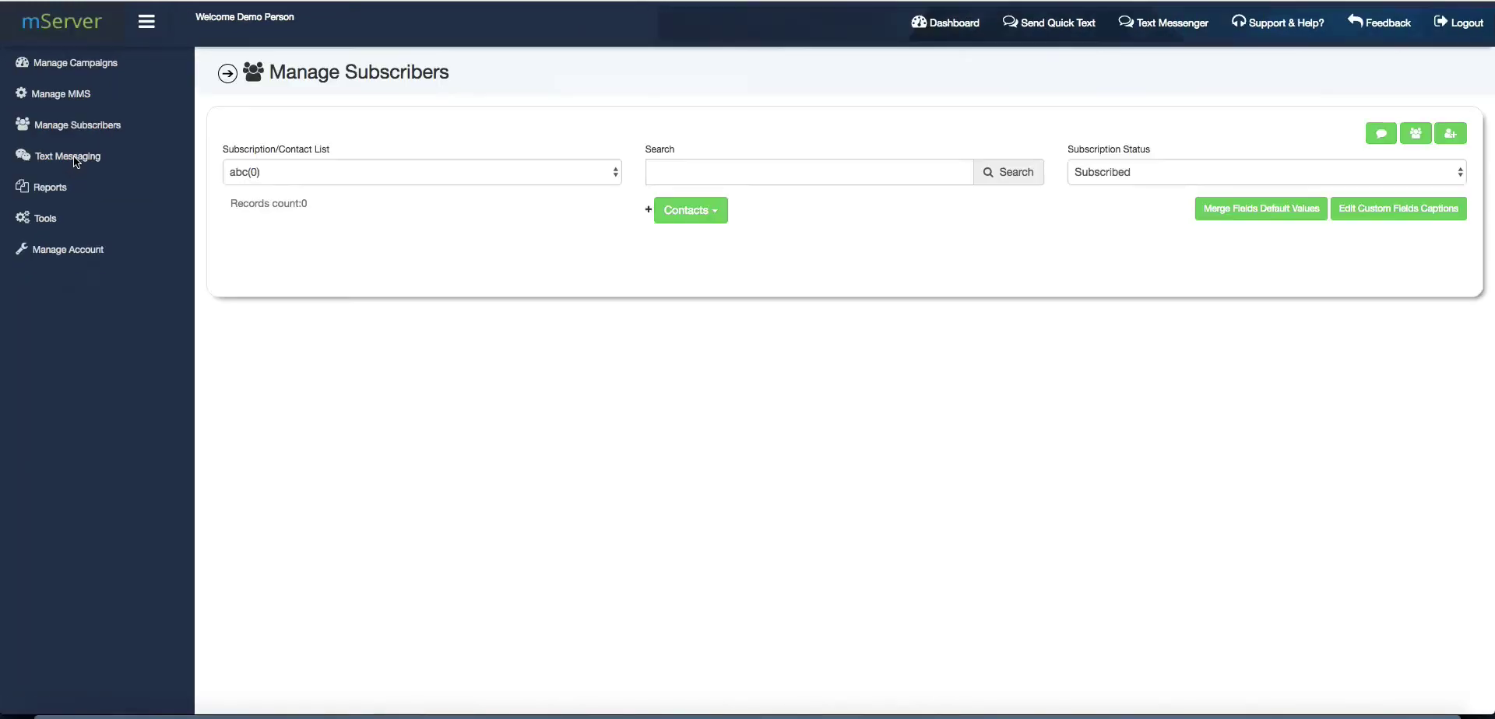
left_click(714, 221)
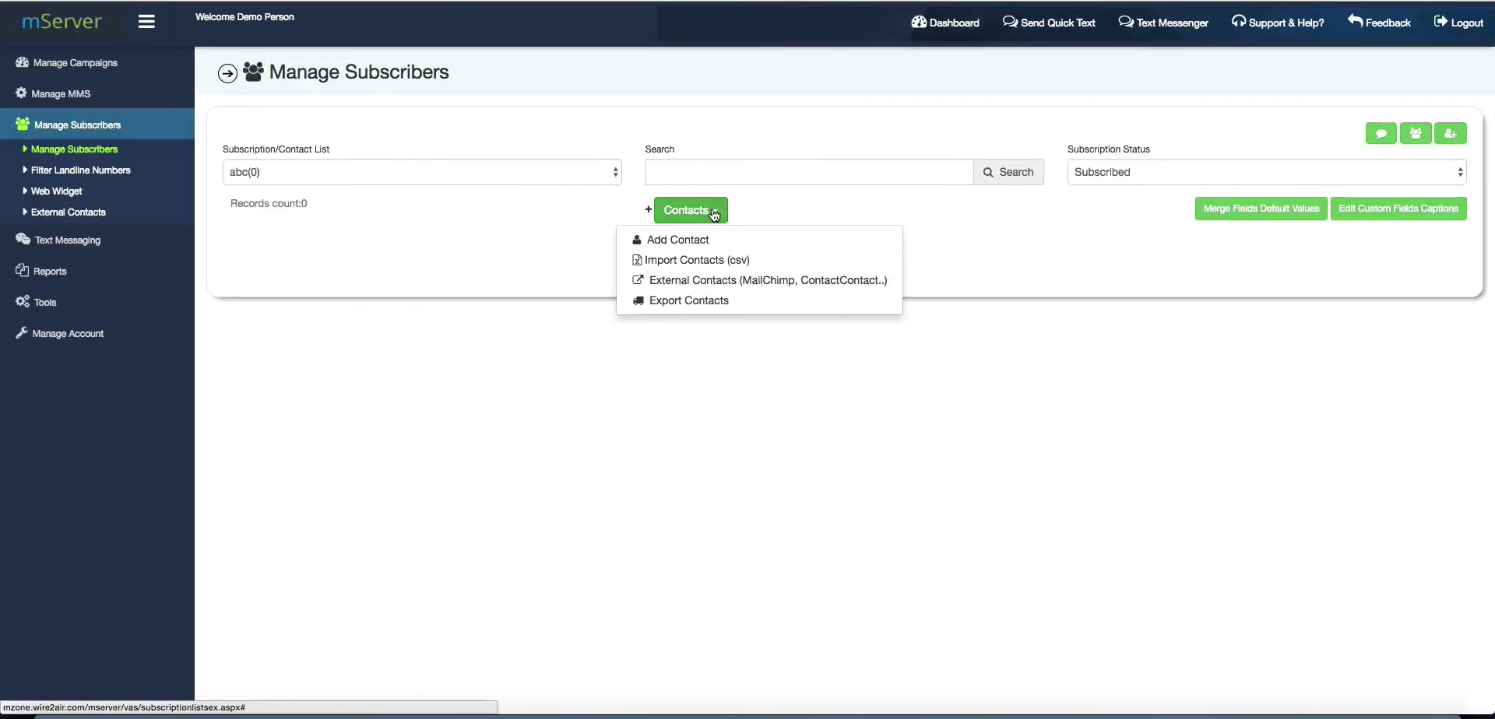
left_click(720, 260)
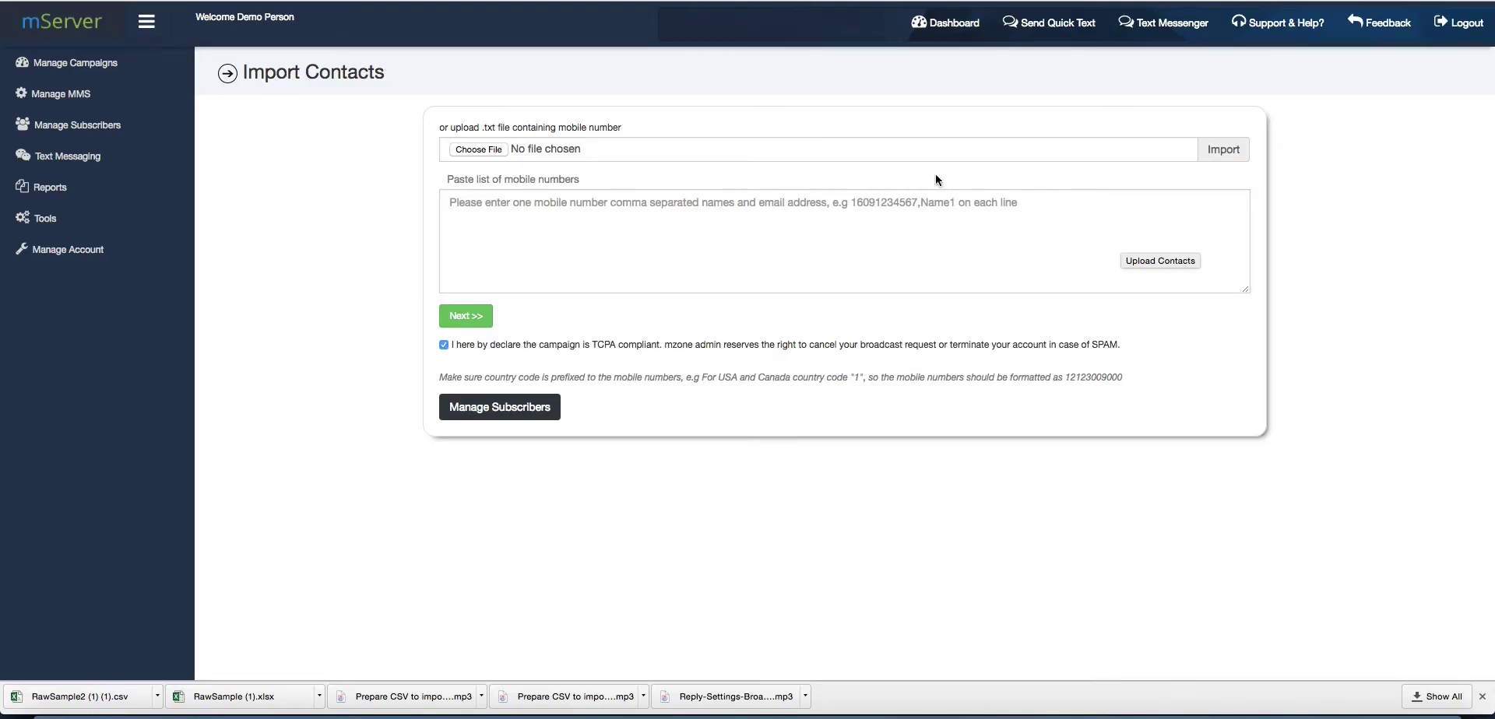
Import the contacts from RawSample2 (1) (1).csv in Downloads and save them to the subscriber list.
left_click(481, 153)
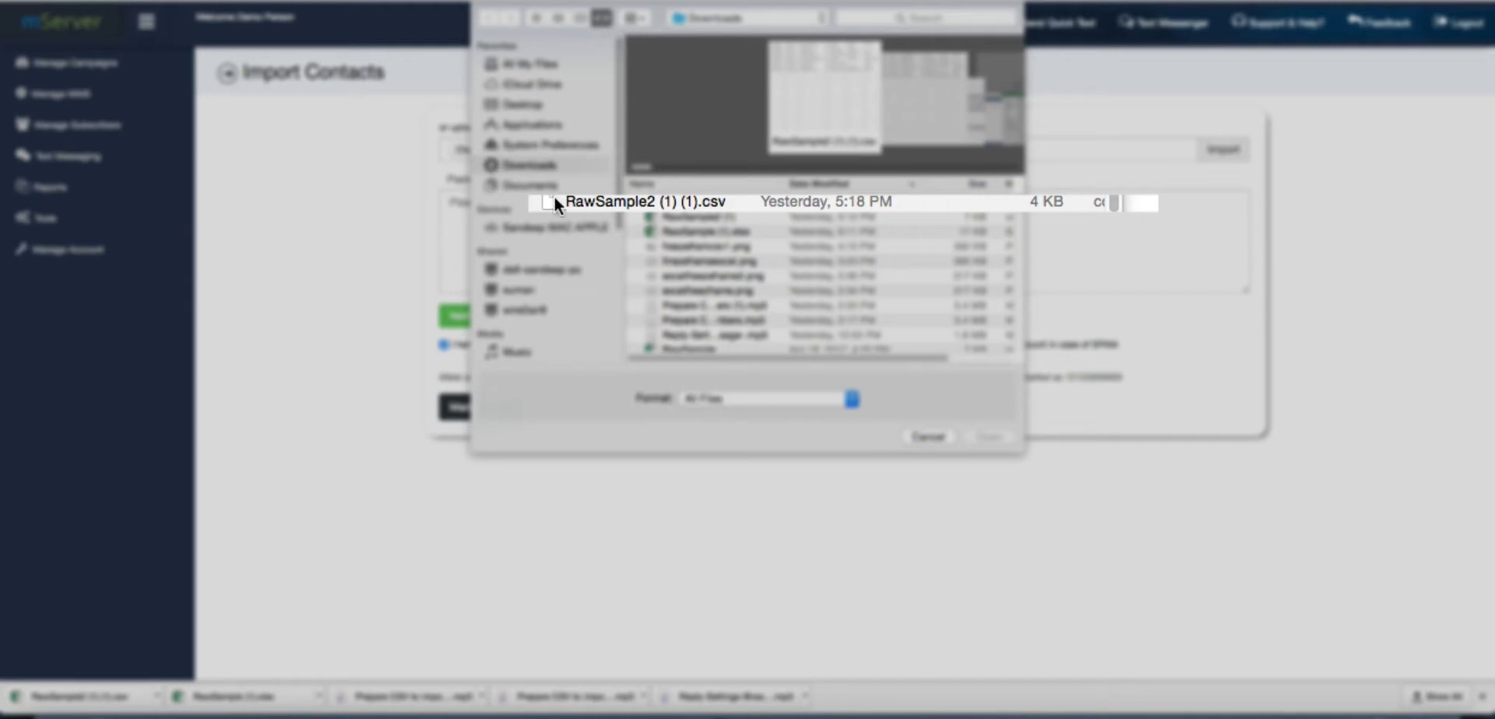
left_click(596, 199)
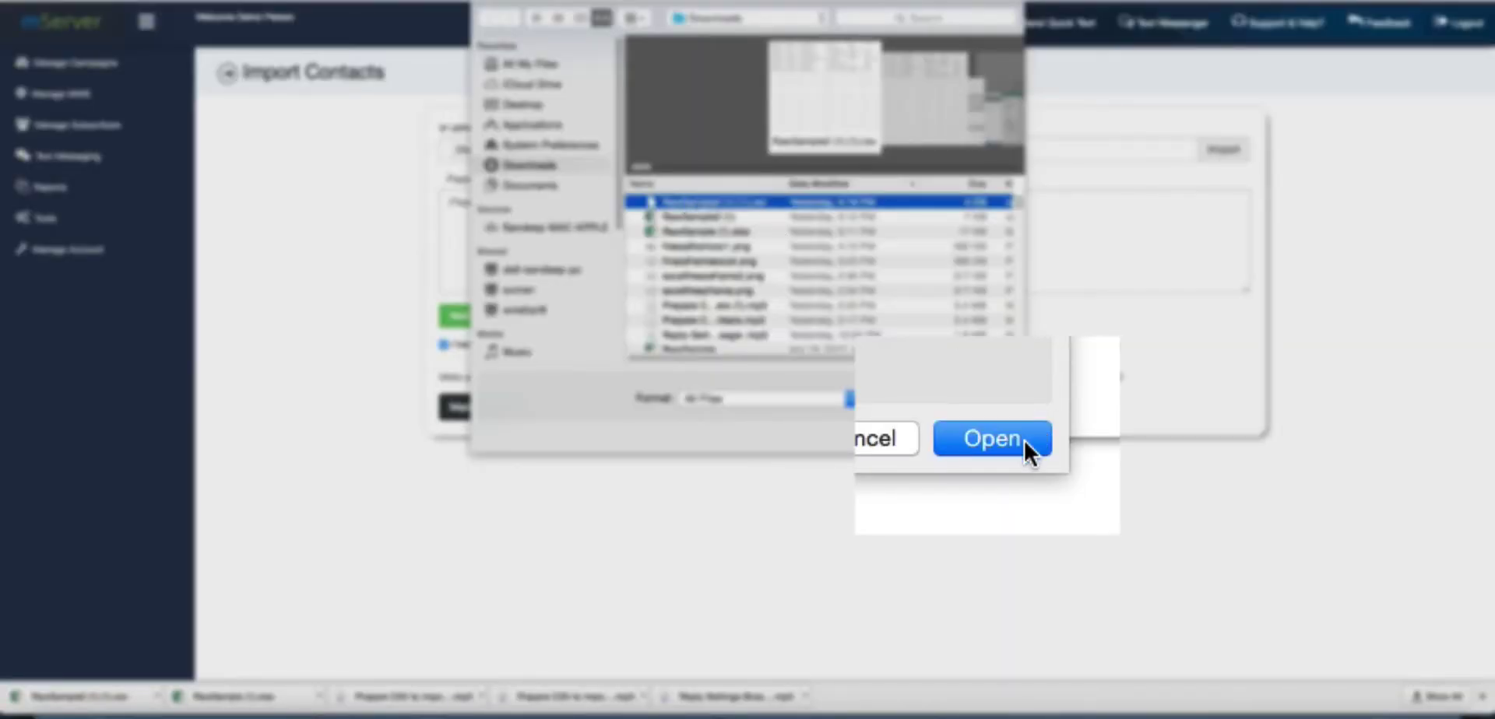
left_click(1023, 437)
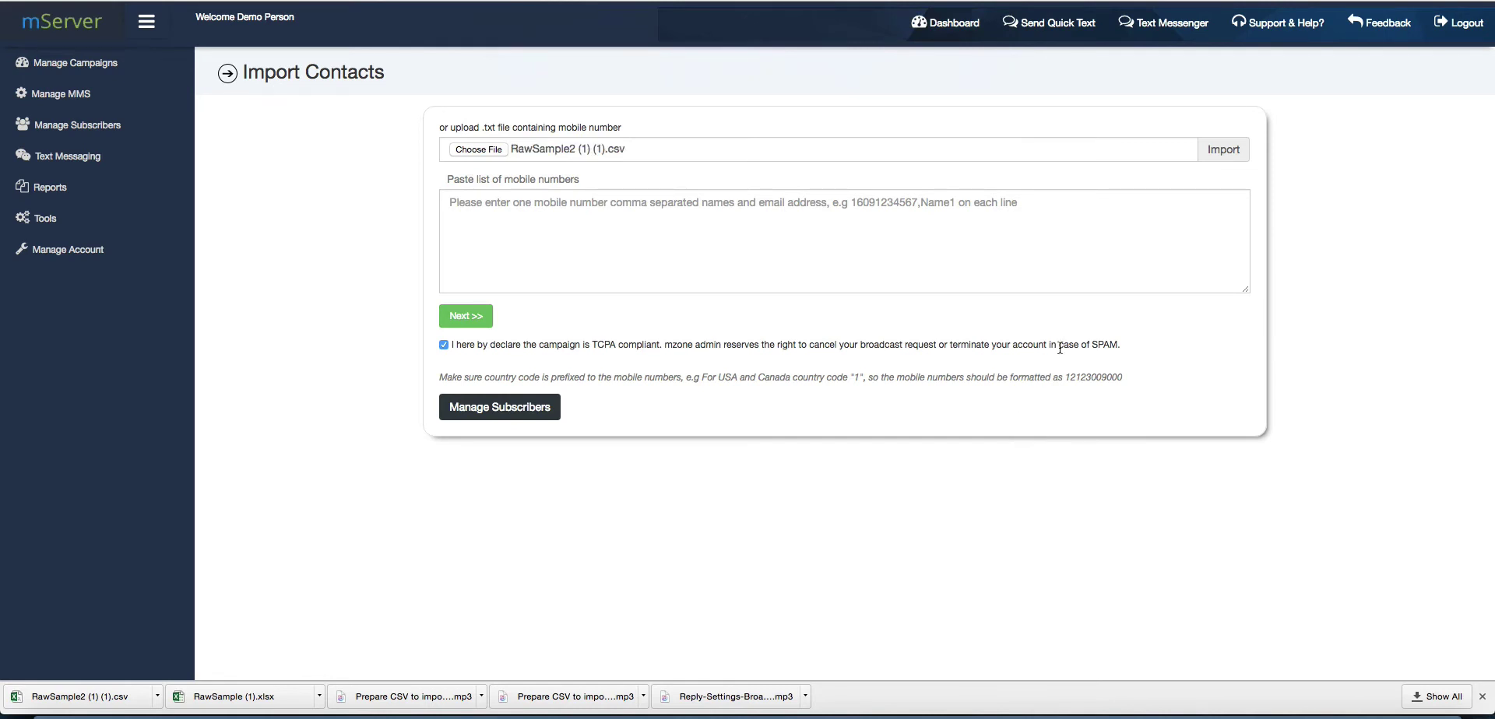
left_click(1225, 156)
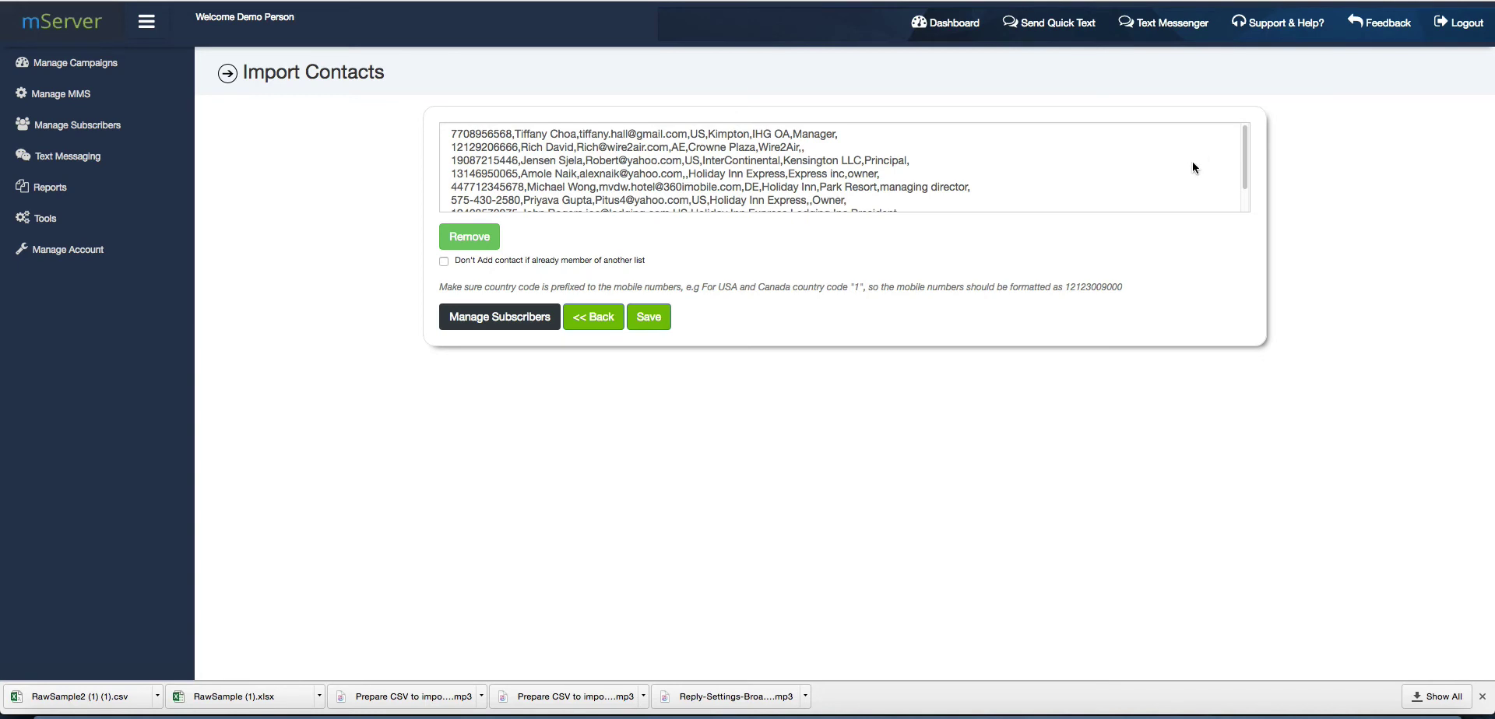
left_click(648, 317)
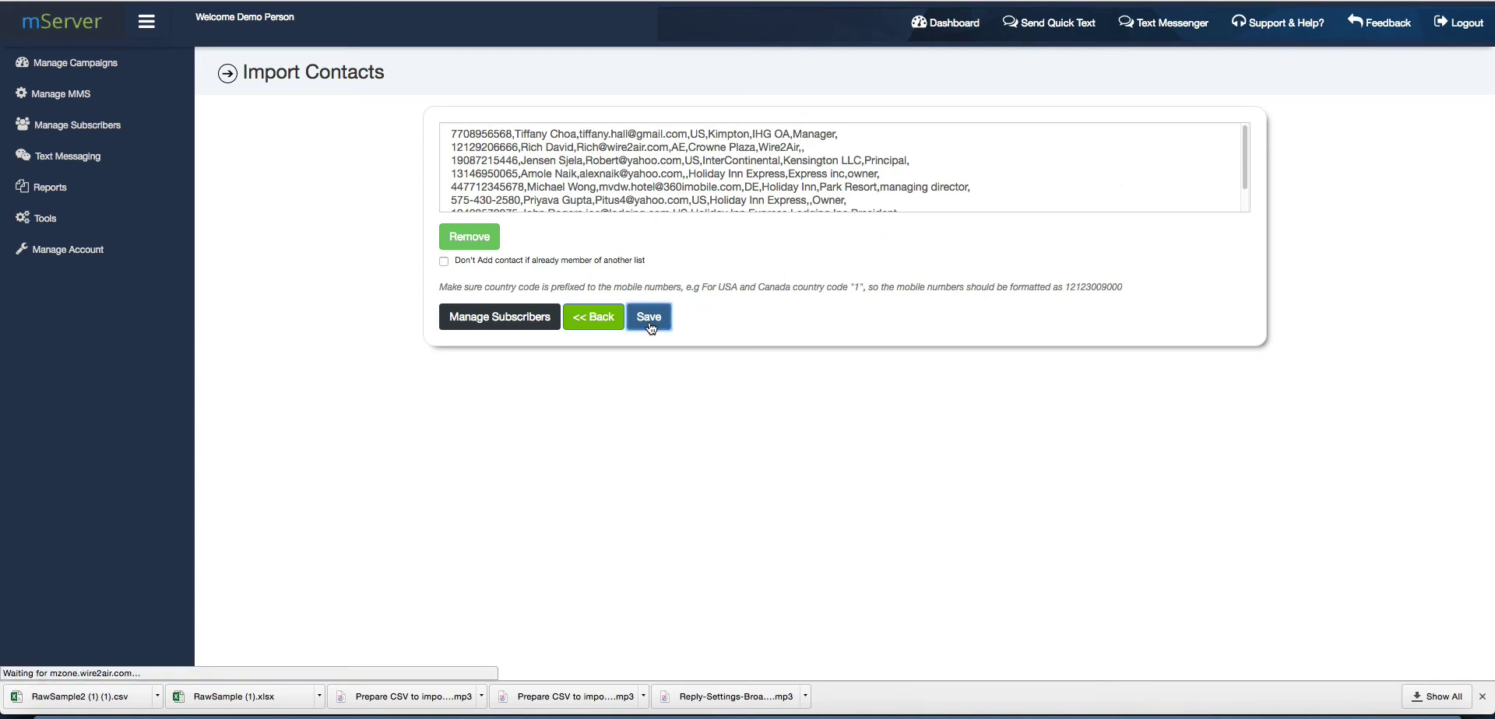